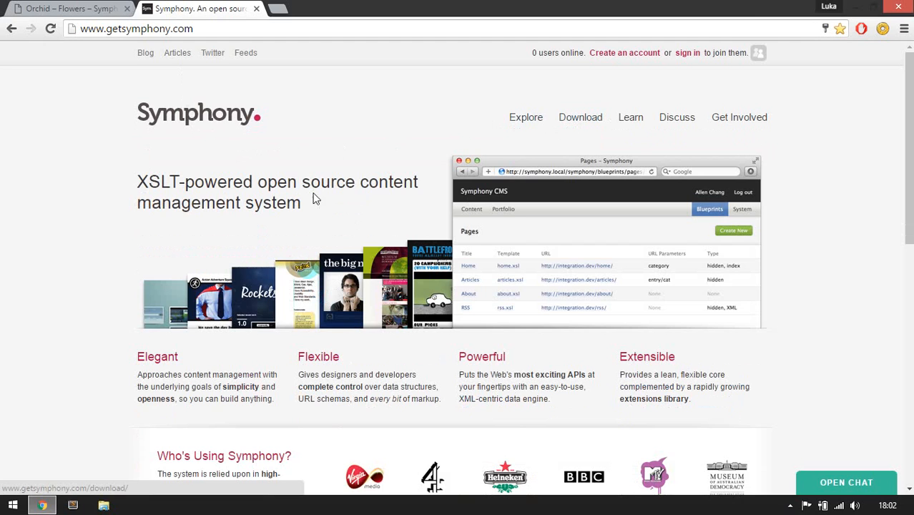
Step: Open the Extensions list in the Symphony site's download section and look through the available extensions
{"action": "left_click", "coordinate": [588, 120]}
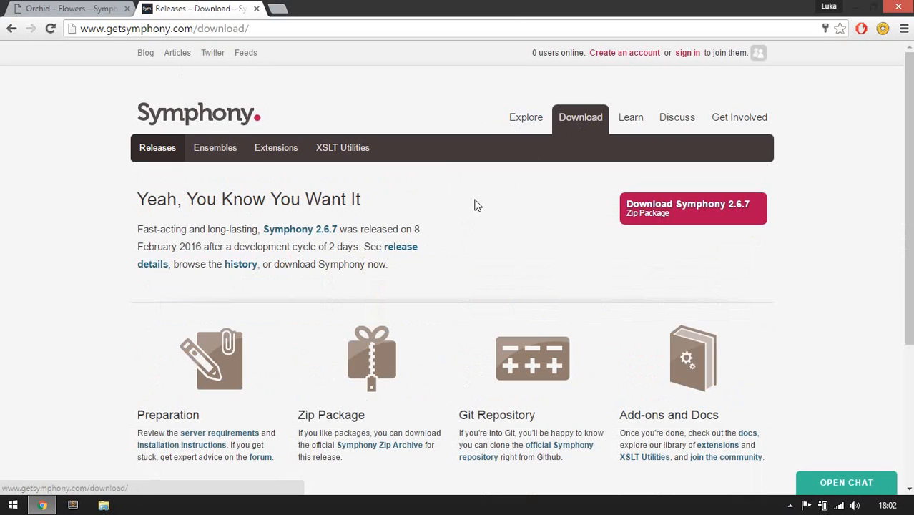
{"action": "left_click", "coordinate": [278, 152]}
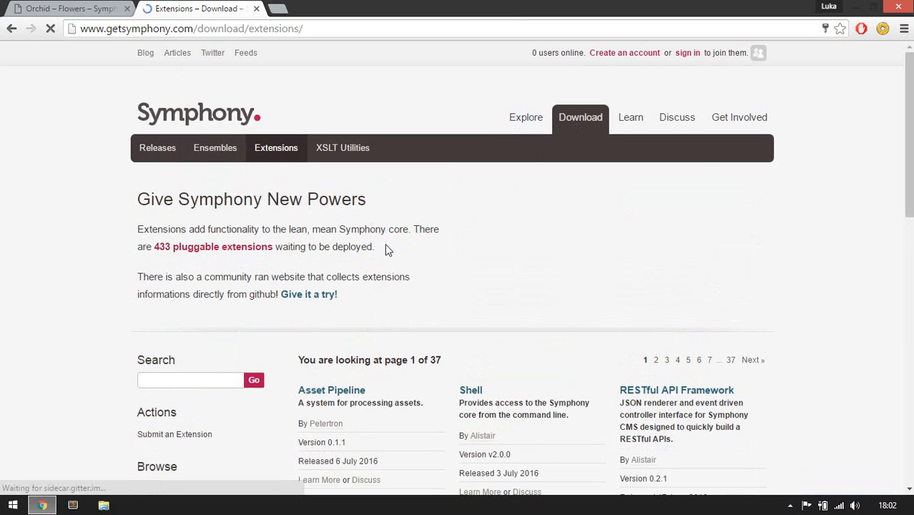
{"action": "scroll", "coordinate": [387, 249], "scroll_direction": "down", "scroll_amount": 4}
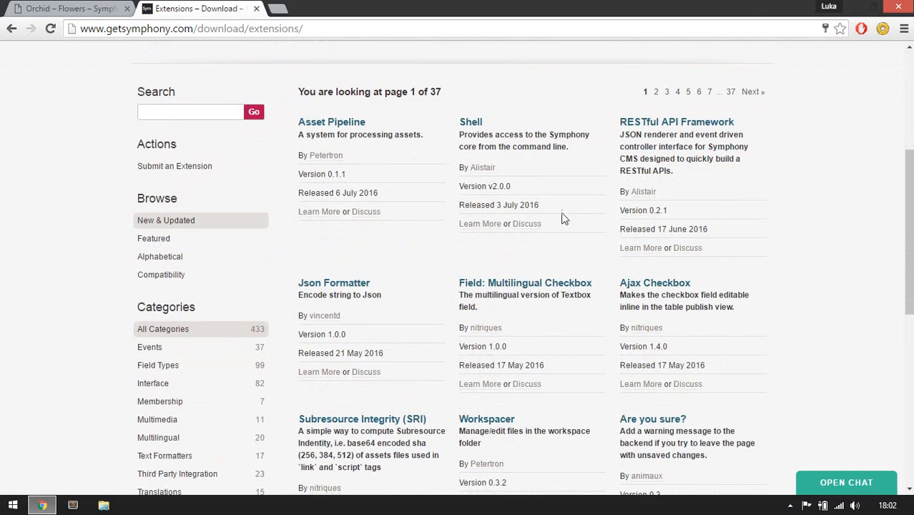
{"action": "scroll", "coordinate": [464, 293], "scroll_direction": "down", "scroll_amount": 2}
{"action": "scroll", "coordinate": [463, 293], "scroll_direction": "up", "scroll_amount": 6}
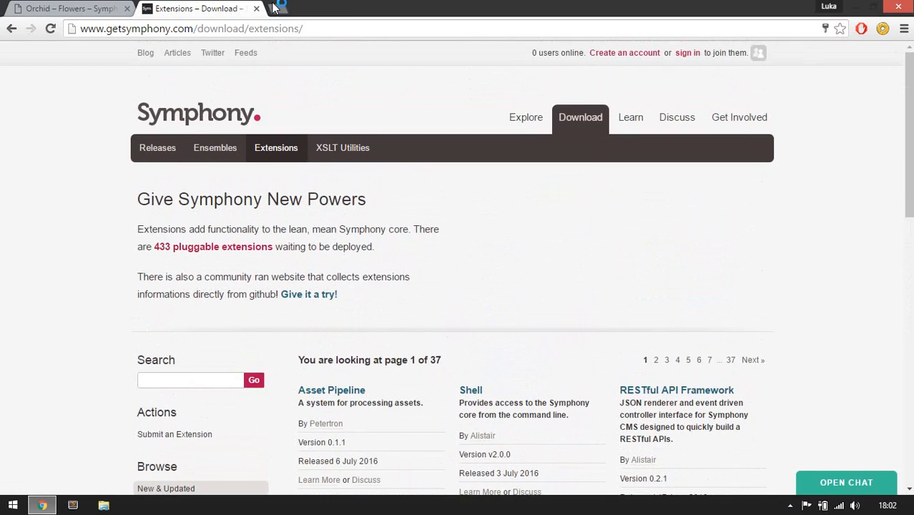
Step: Open symphonyextensions.com in a new browser tab and look over its home page
{"action": "left_click", "coordinate": [278, 8]}
{"action": "type", "text": "symphonyextensions.com"}
{"action": "key", "text": "Return"}
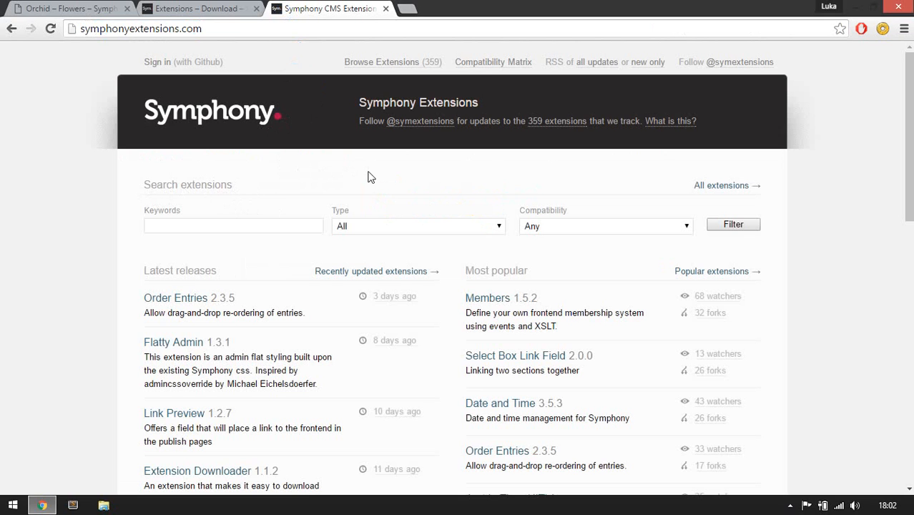
{"action": "scroll", "coordinate": [293, 179], "scroll_direction": "down", "scroll_amount": 3}
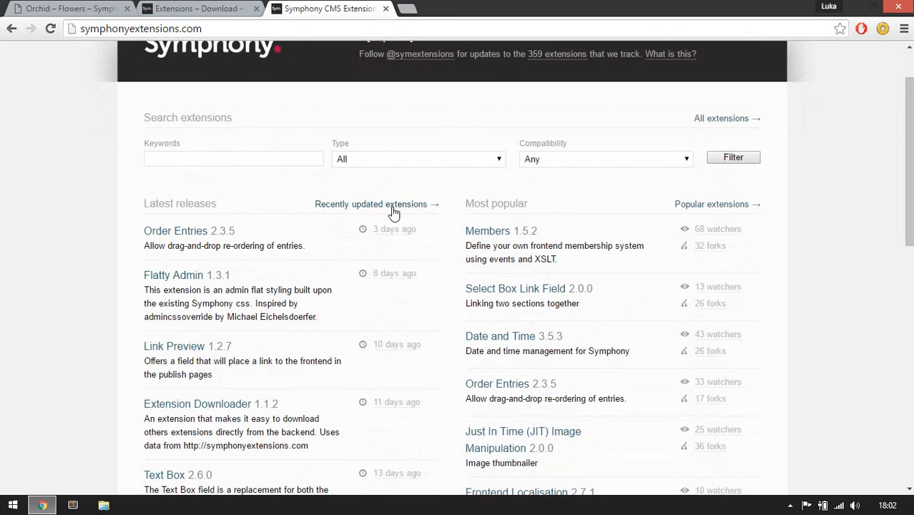
{"action": "scroll", "coordinate": [106, 157], "scroll_direction": "up", "scroll_amount": 3}
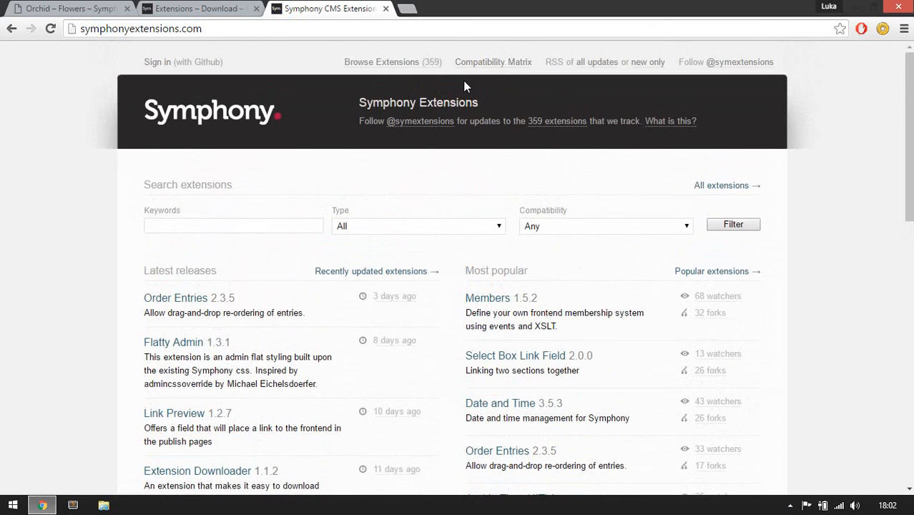
Step: Open the Compatibility Matrix of the extensions site and look through its first rows
{"action": "left_click", "coordinate": [490, 63]}
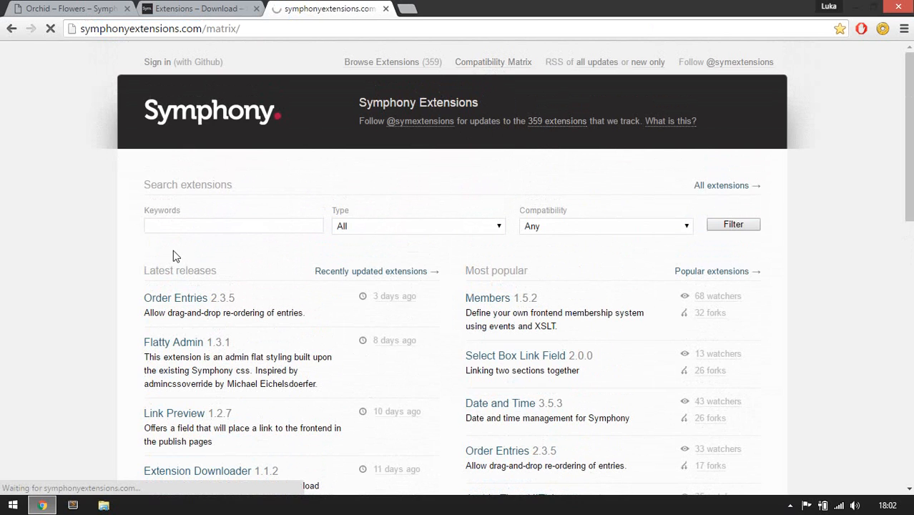
{"action": "scroll", "coordinate": [103, 290], "scroll_direction": "down", "scroll_amount": 2}
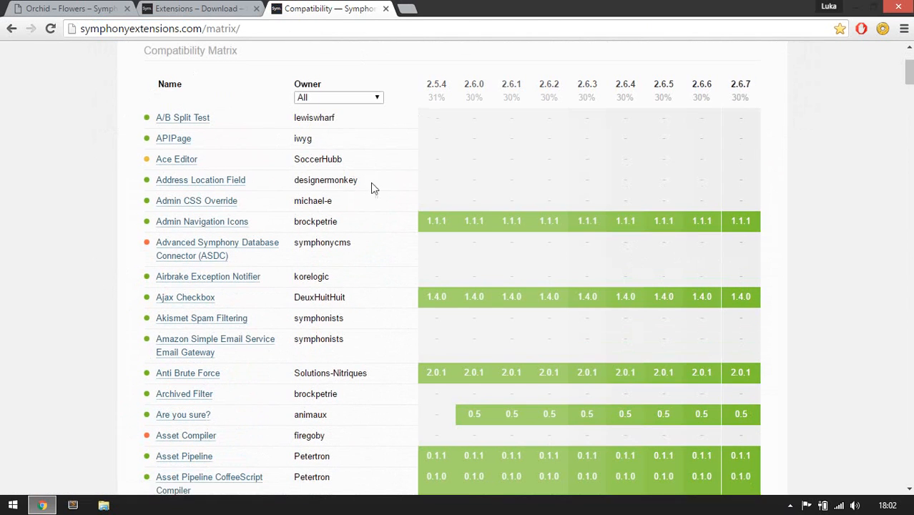
{"action": "scroll", "coordinate": [364, 189], "scroll_direction": "down", "scroll_amount": 3}
{"action": "scroll", "coordinate": [358, 191], "scroll_direction": "down", "scroll_amount": 1}
{"action": "scroll", "coordinate": [358, 191], "scroll_direction": "up", "scroll_amount": 5}
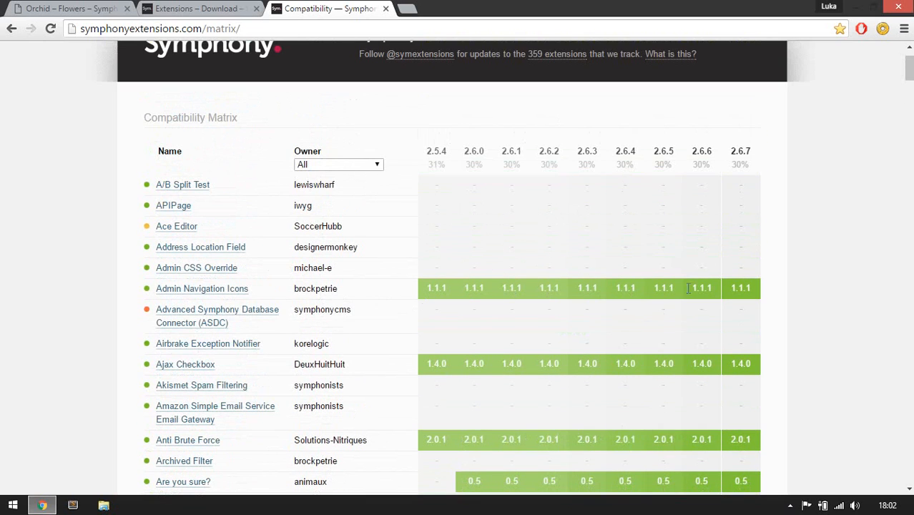
Step: Examine which extensions in the matrix have versions compatible with the Symphony releases from 2.5.4 to 2.6.7
{"action": "left_click_drag", "start_coordinate": [693, 287], "coordinate": [733, 287]}
{"action": "left_click", "coordinate": [741, 291]}
{"action": "left_click_drag", "start_coordinate": [752, 151], "coordinate": [472, 161]}
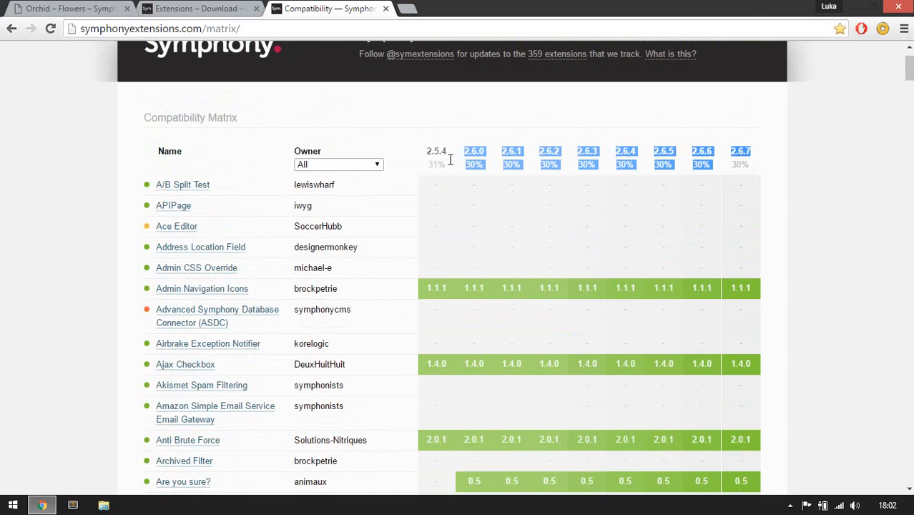
{"action": "left_click", "coordinate": [446, 157]}
{"action": "scroll", "coordinate": [470, 176], "scroll_direction": "down", "scroll_amount": 1}
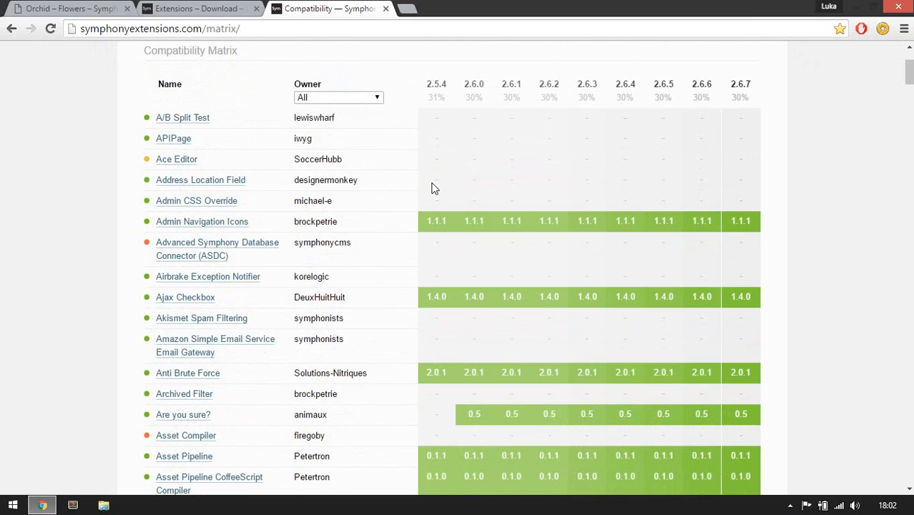
{"action": "left_click_drag", "start_coordinate": [452, 180], "coordinate": [757, 193]}
{"action": "left_click", "coordinate": [753, 206]}
{"action": "scroll", "coordinate": [342, 238], "scroll_direction": "down", "scroll_amount": 2}
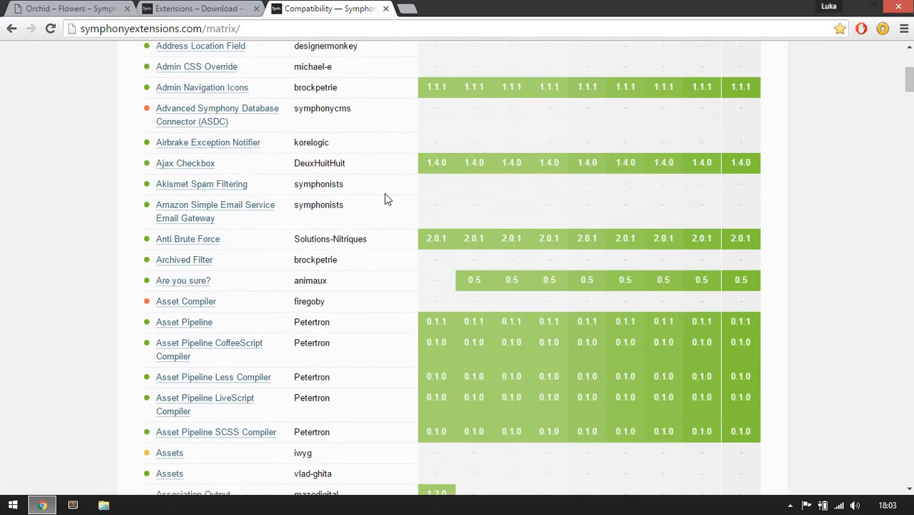
{"action": "scroll", "coordinate": [384, 195], "scroll_direction": "down", "scroll_amount": 4}
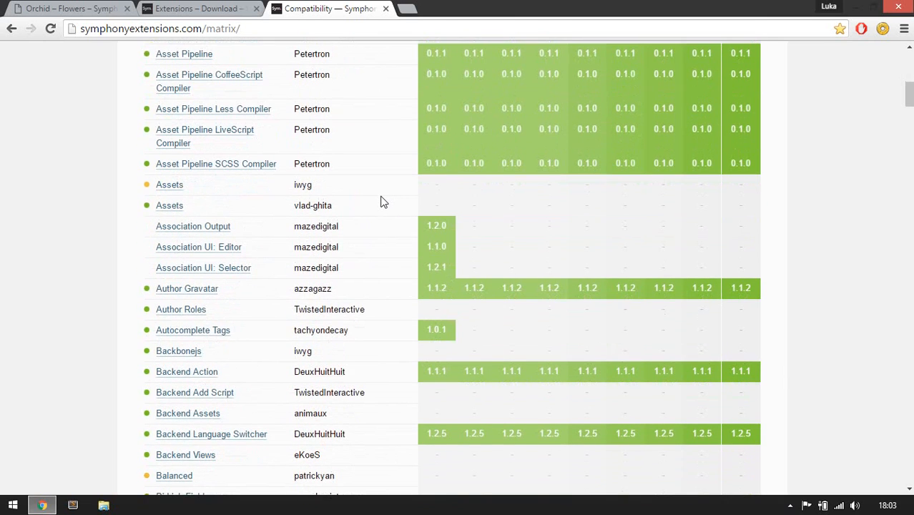
Step: Search the matrix page for "devkit" and open the Debug Devkit extension in a new tab
{"action": "key", "text": "ctrl+f"}
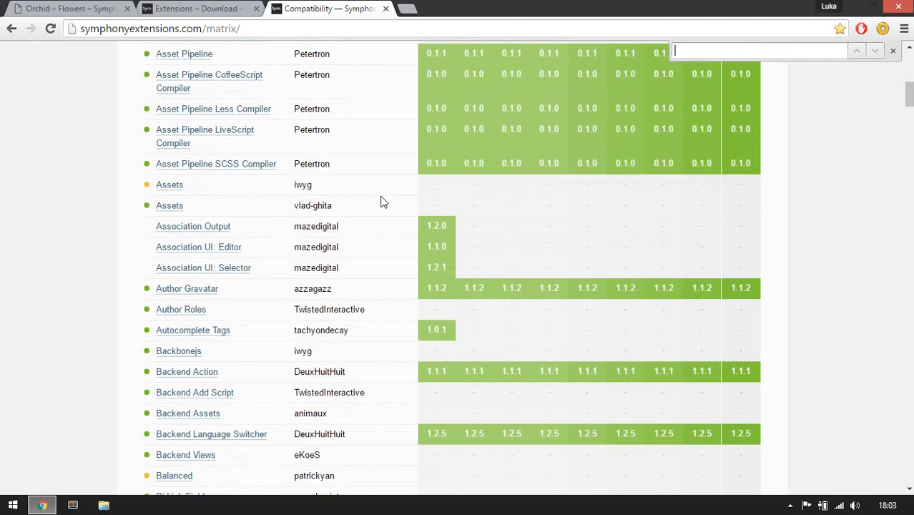
{"action": "type", "text": "devkit"}
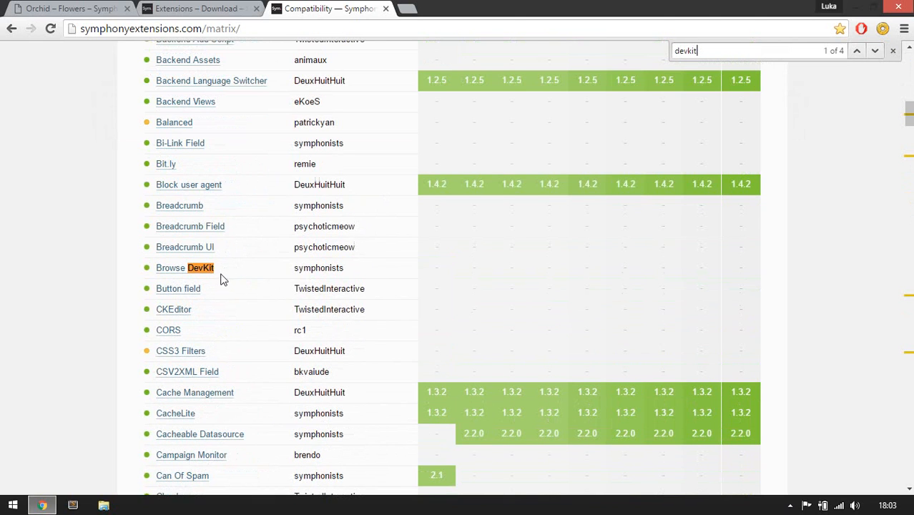
{"action": "key", "text": "Return"}
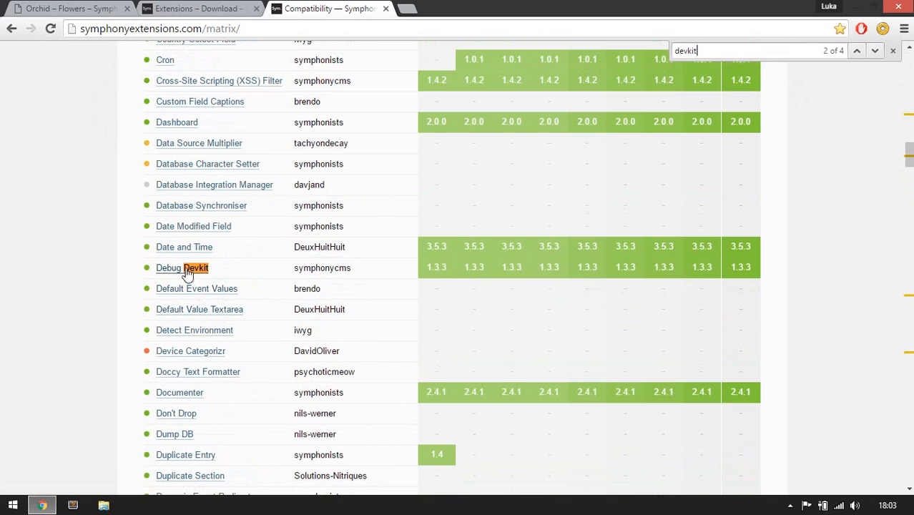
{"action": "middle_click", "coordinate": [184, 270]}
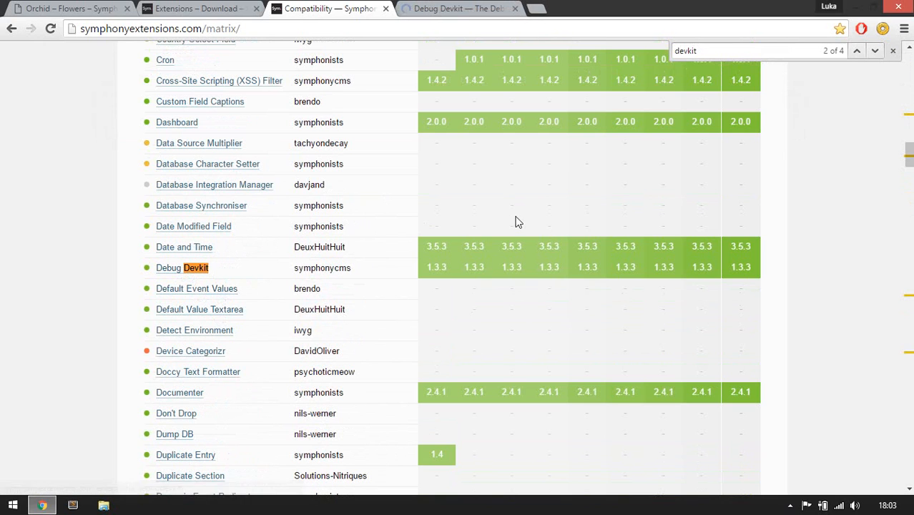
Step: Go on through the "devkit" matches to Profile Devkit and open that extension in a new tab
{"action": "key", "text": "ctrl+d"}
{"action": "key", "text": "Escape"}
{"action": "key", "text": "ctrl+f"}
{"action": "key", "text": "Return"}
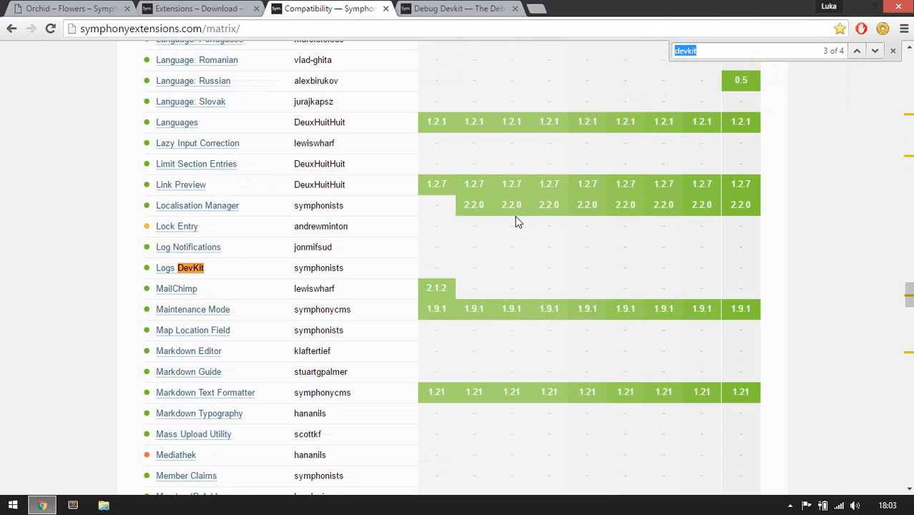
{"action": "key", "text": "Return"}
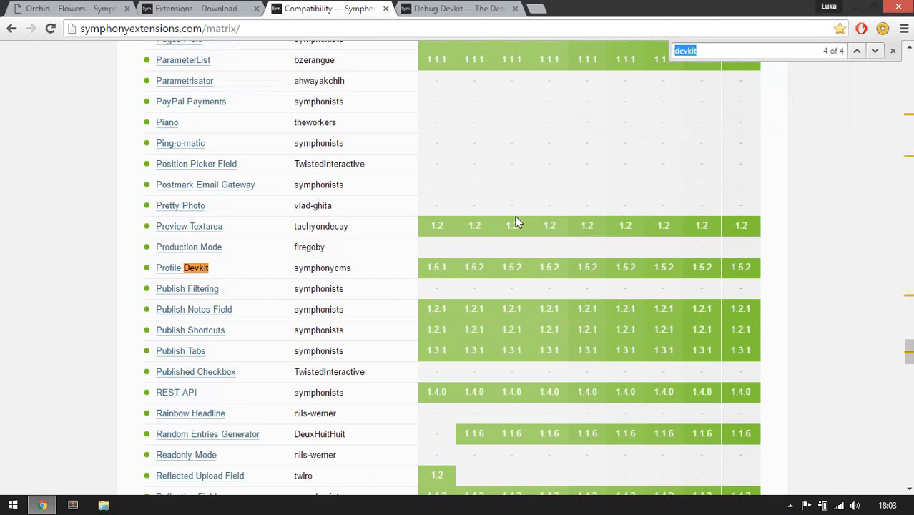
{"action": "middle_click", "coordinate": [196, 268]}
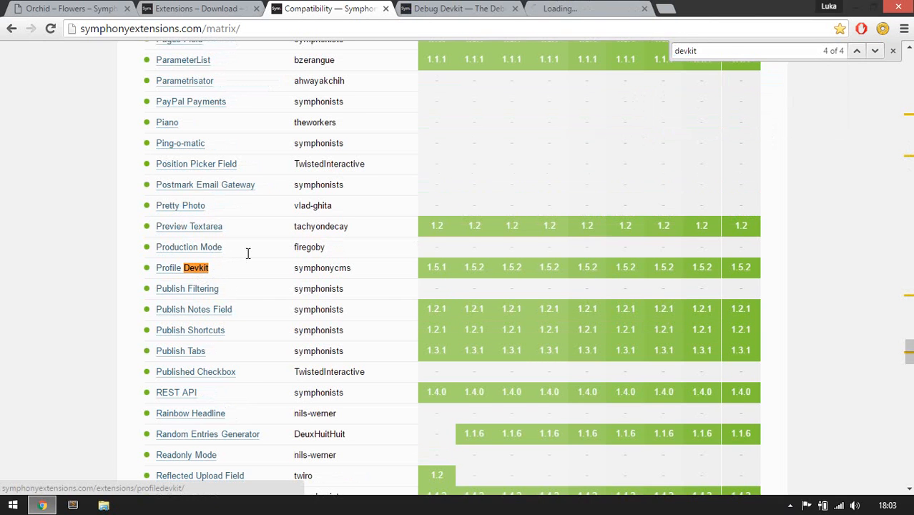
Step: Read the descriptions, compatibility and usage notes on the Debug Devkit and Profile Devkit pages
{"action": "left_click", "coordinate": [470, 8]}
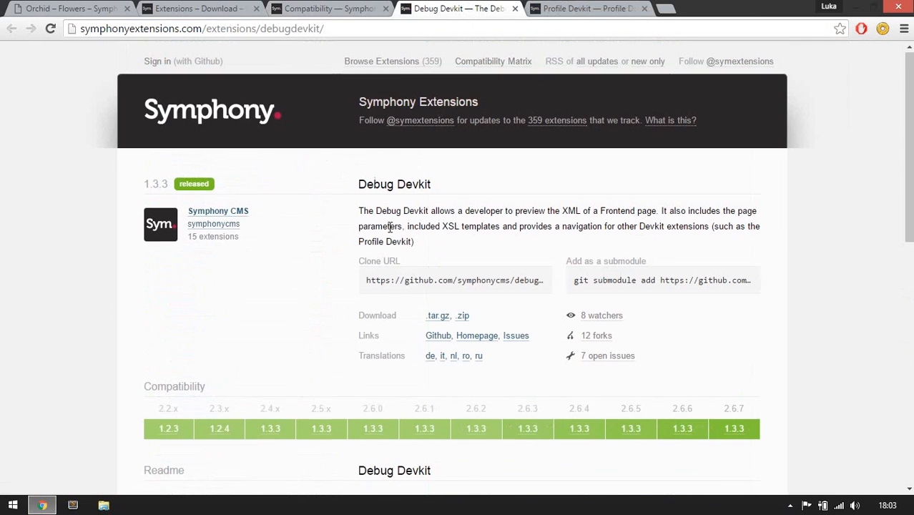
{"action": "scroll", "coordinate": [399, 233], "scroll_direction": "down", "scroll_amount": 1}
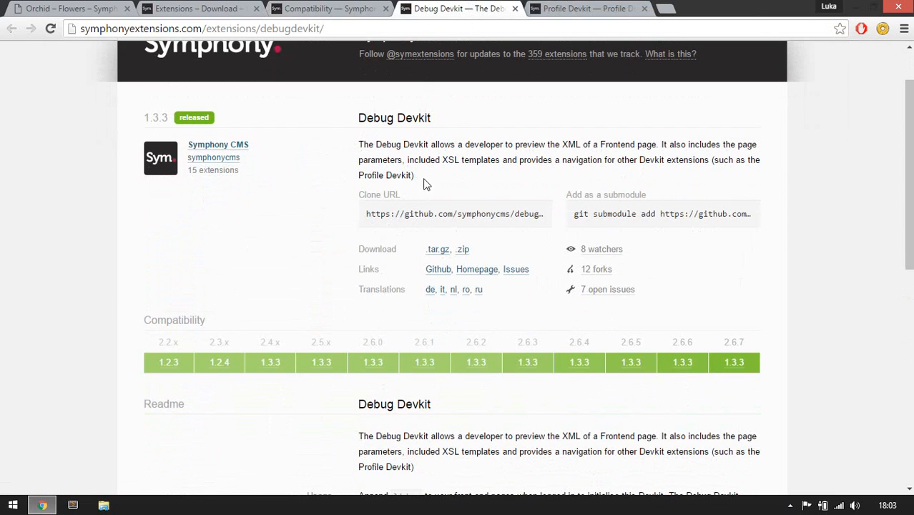
{"action": "scroll", "coordinate": [423, 185], "scroll_direction": "down", "scroll_amount": 3}
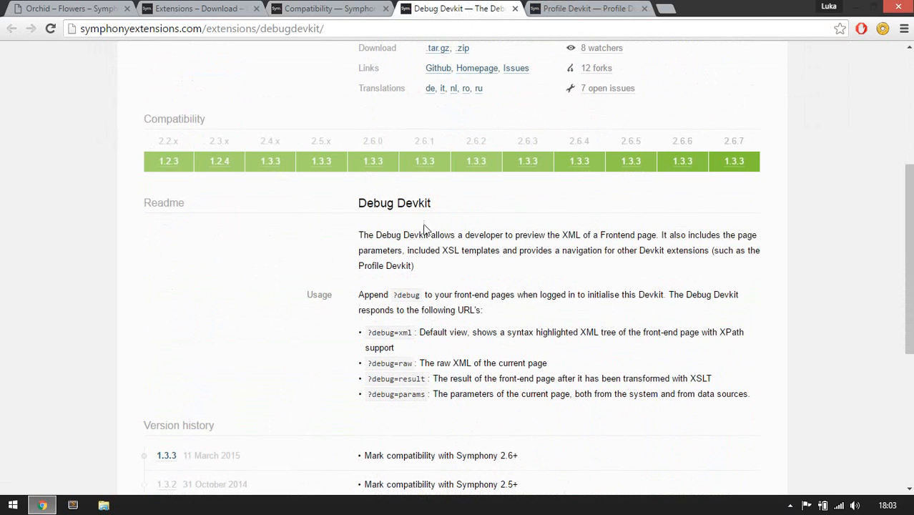
{"action": "left_click", "coordinate": [568, 7]}
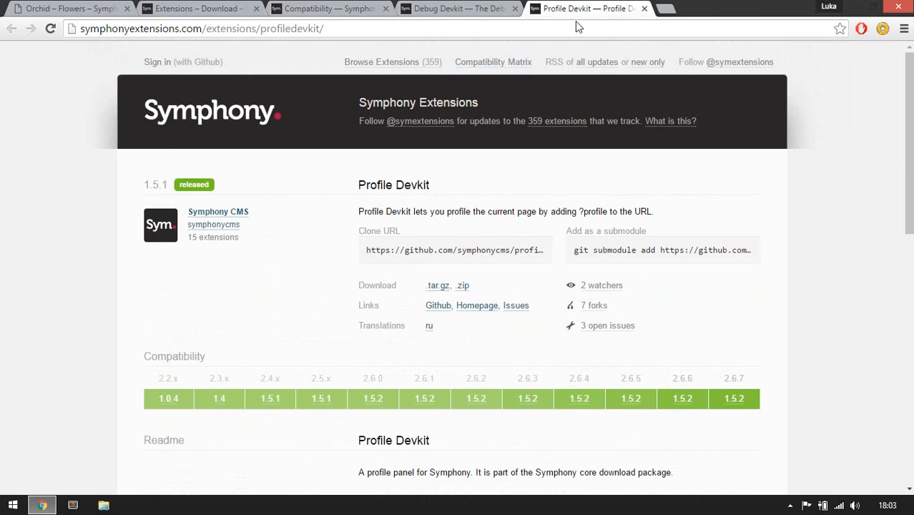
{"action": "scroll", "coordinate": [538, 236], "scroll_direction": "down", "scroll_amount": 2}
{"action": "scroll", "coordinate": [542, 261], "scroll_direction": "down", "scroll_amount": 1}
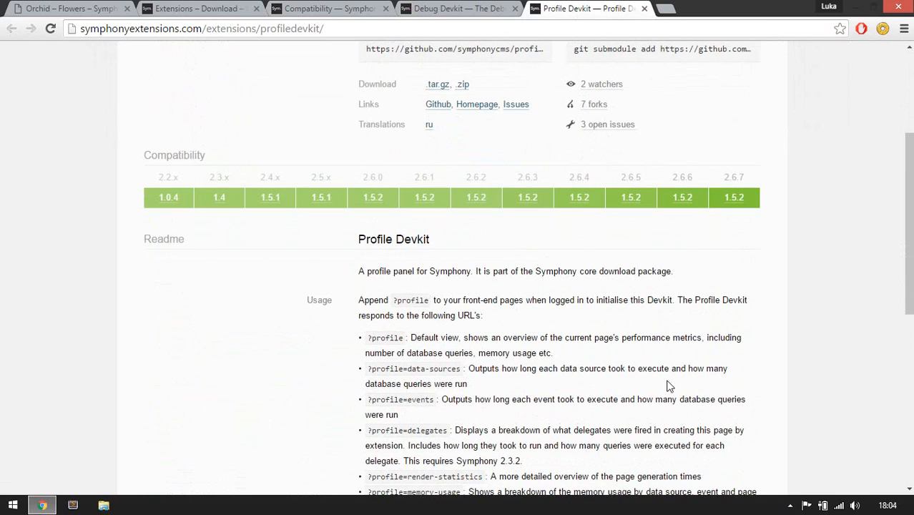
Step: Return to the Debug Devkit page, review its usage notes and download the extension as a .zip file
{"action": "left_click", "coordinate": [476, 8]}
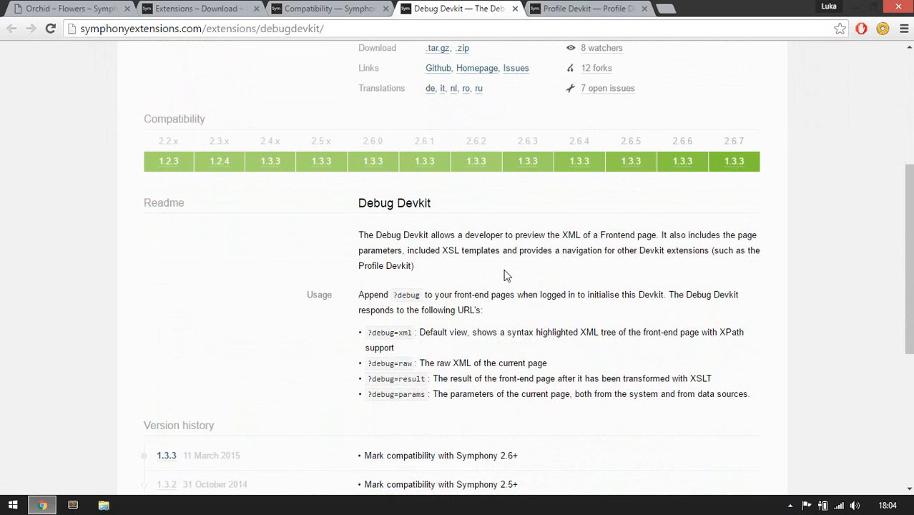
{"action": "scroll", "coordinate": [503, 290], "scroll_direction": "down", "scroll_amount": 2}
{"action": "scroll", "coordinate": [500, 294], "scroll_direction": "up", "scroll_amount": 2}
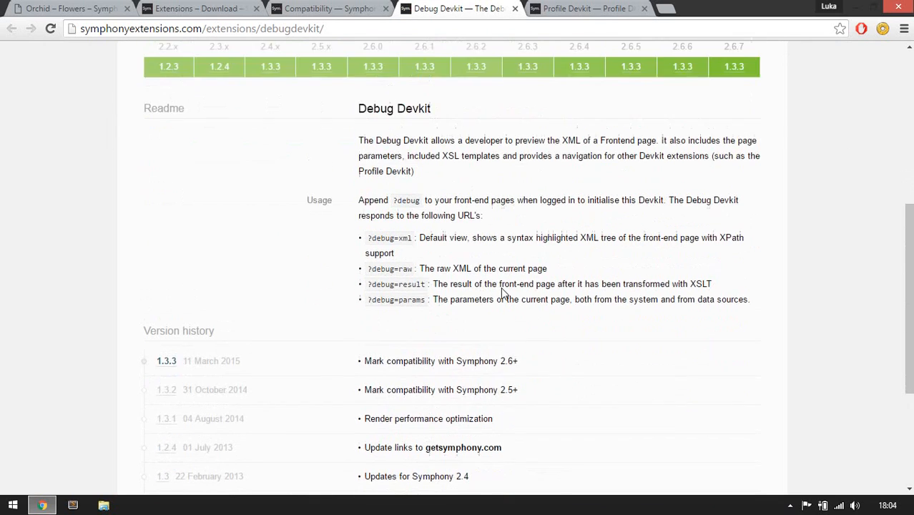
{"action": "scroll", "coordinate": [482, 247], "scroll_direction": "up", "scroll_amount": 1}
{"action": "scroll", "coordinate": [482, 247], "scroll_direction": "up", "scroll_amount": 2}
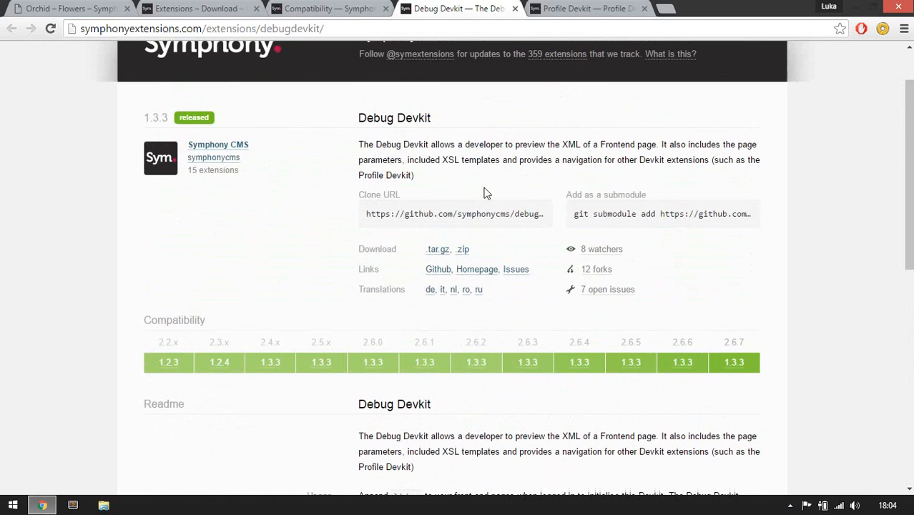
{"action": "left_click", "coordinate": [463, 250]}
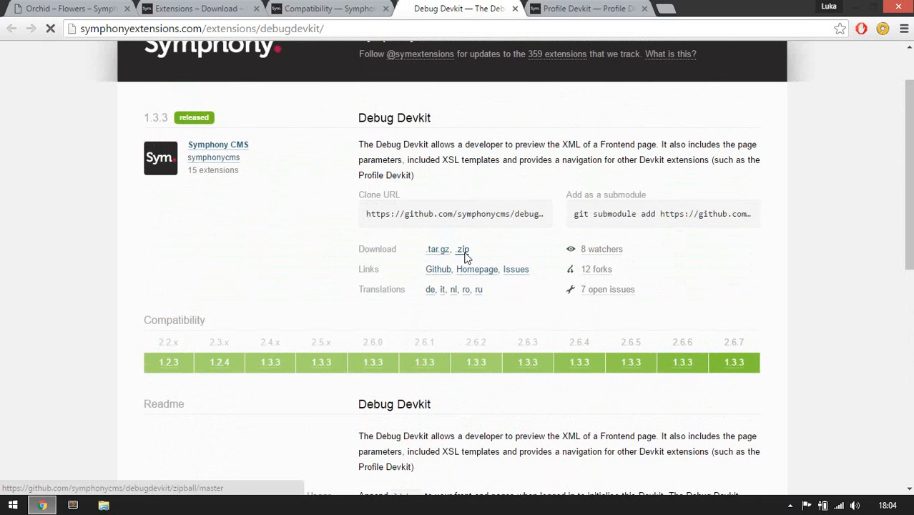
Step: Download the Profile Devkit extension as a .zip file and close both Devkit pages
{"action": "left_click", "coordinate": [583, 9]}
{"action": "left_click", "coordinate": [463, 84]}
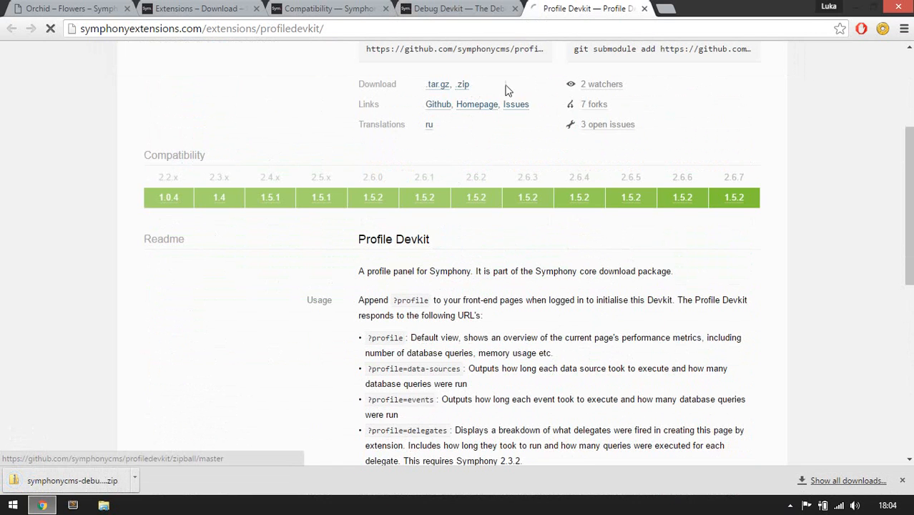
{"action": "middle_click", "coordinate": [567, 6]}
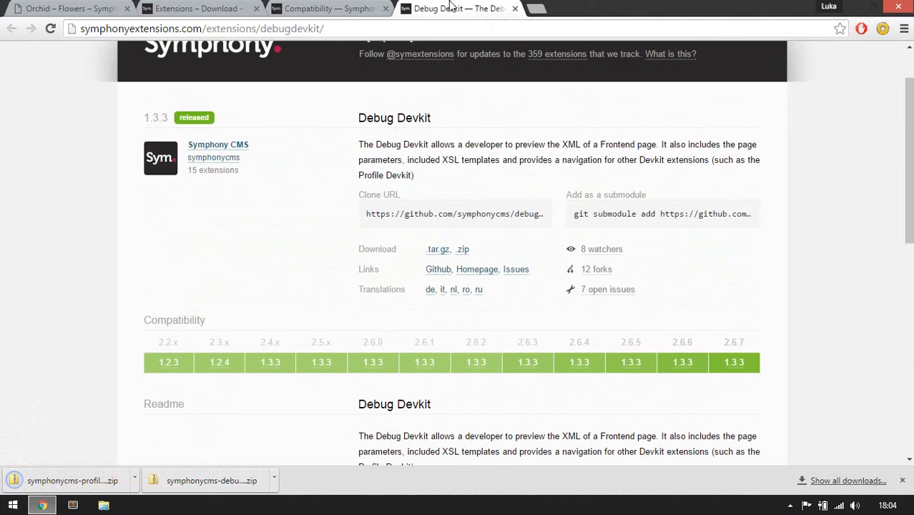
{"action": "middle_click", "coordinate": [449, 8]}
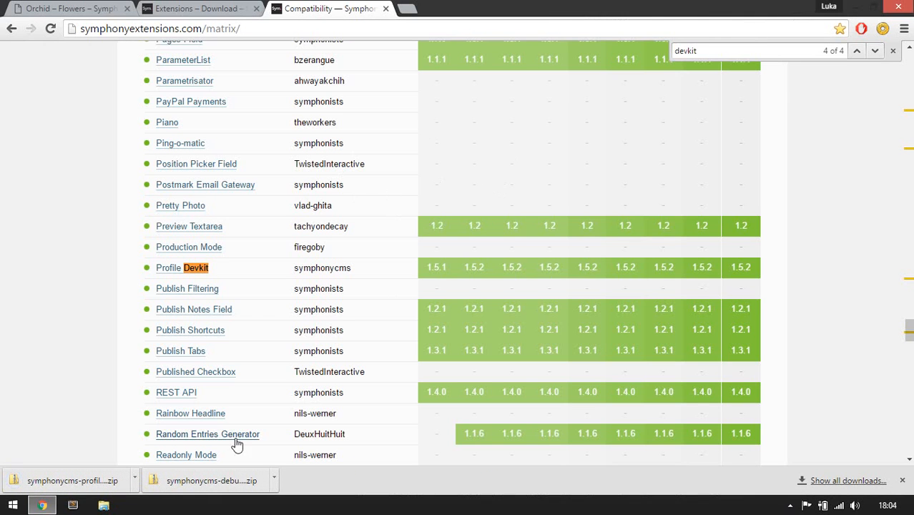
Step: Copy the Debug Devkit folder from its downloaded .zip into the extensions folder of flowershop on the desktop
{"action": "left_click", "coordinate": [201, 482]}
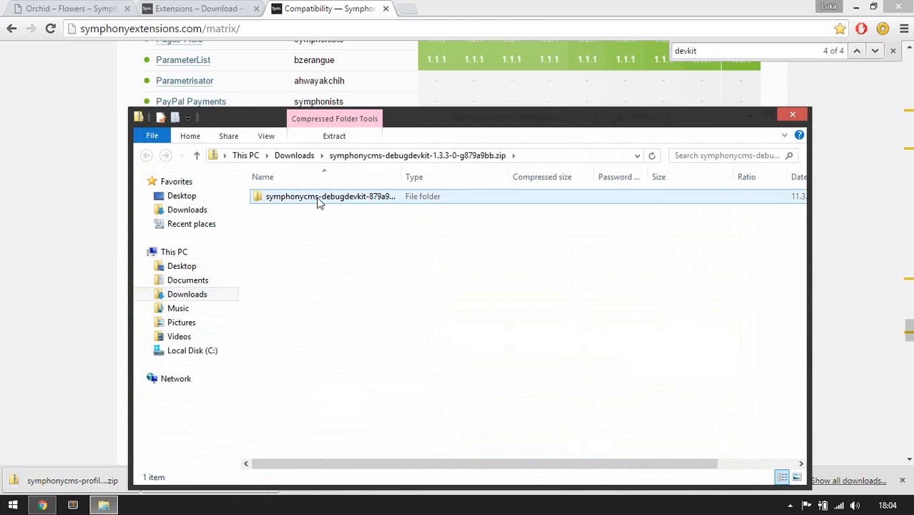
{"action": "left_click", "coordinate": [319, 197]}
{"action": "key", "text": "super+d"}
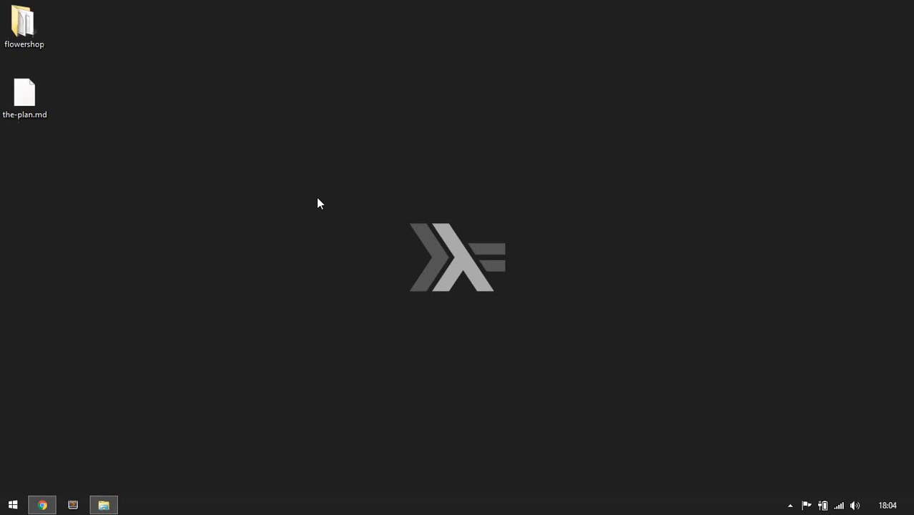
{"action": "double_click", "coordinate": [16, 13]}
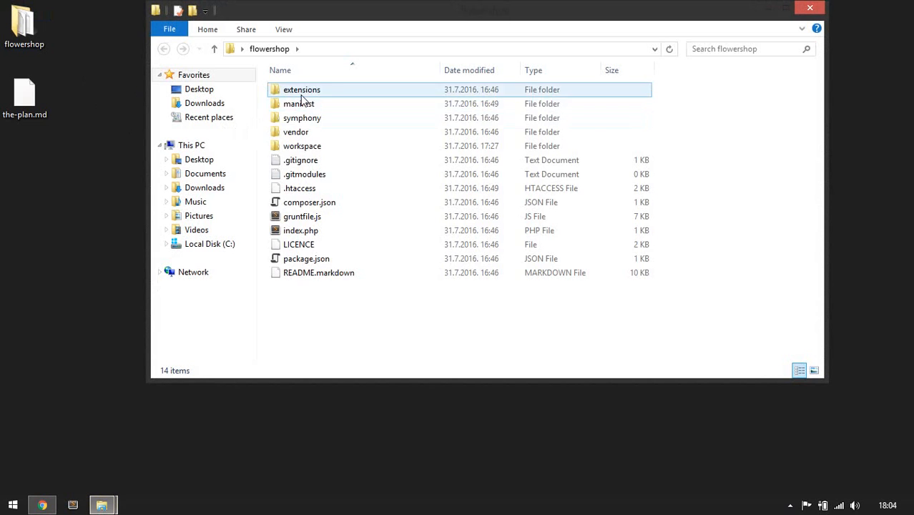
{"action": "double_click", "coordinate": [301, 93]}
{"action": "key", "text": "ctrl+v"}
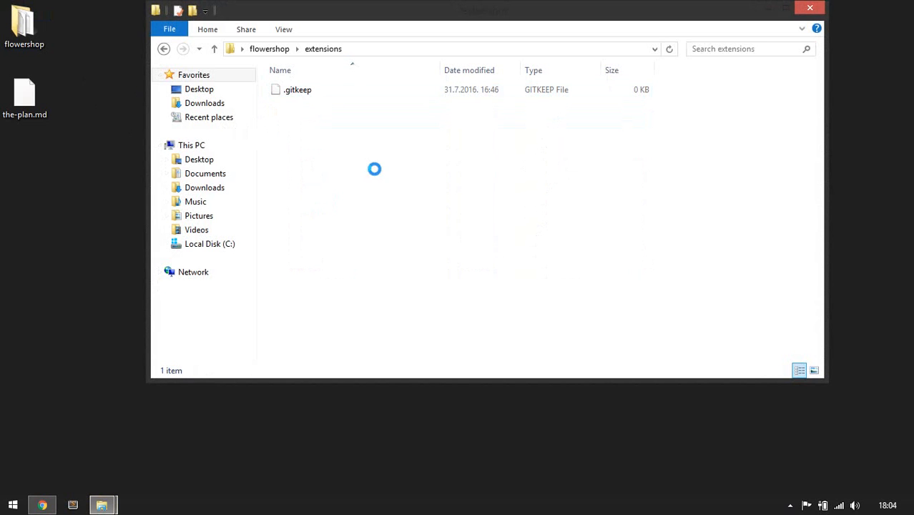
Step: Permanently delete the .gitkeep file from the extensions folder
{"action": "left_click", "coordinate": [313, 90]}
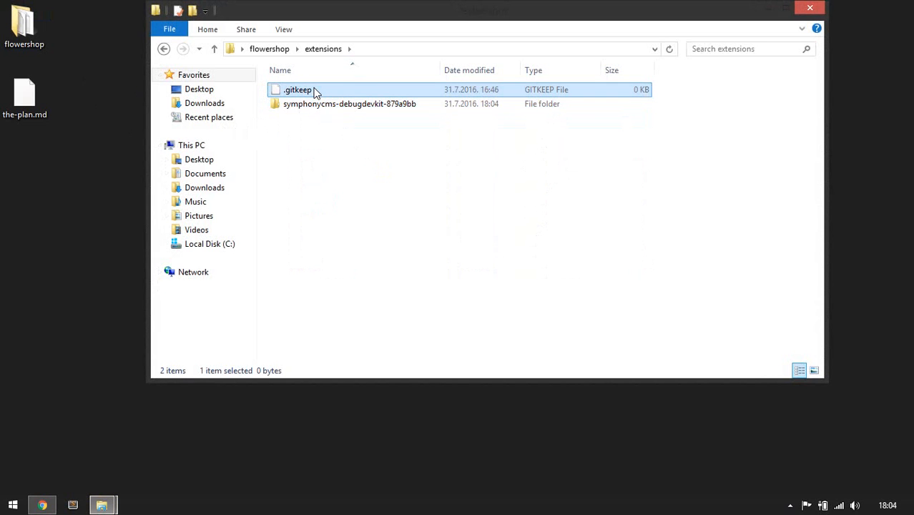
{"action": "key", "text": "shift+Delete"}
{"action": "key", "text": "Return"}
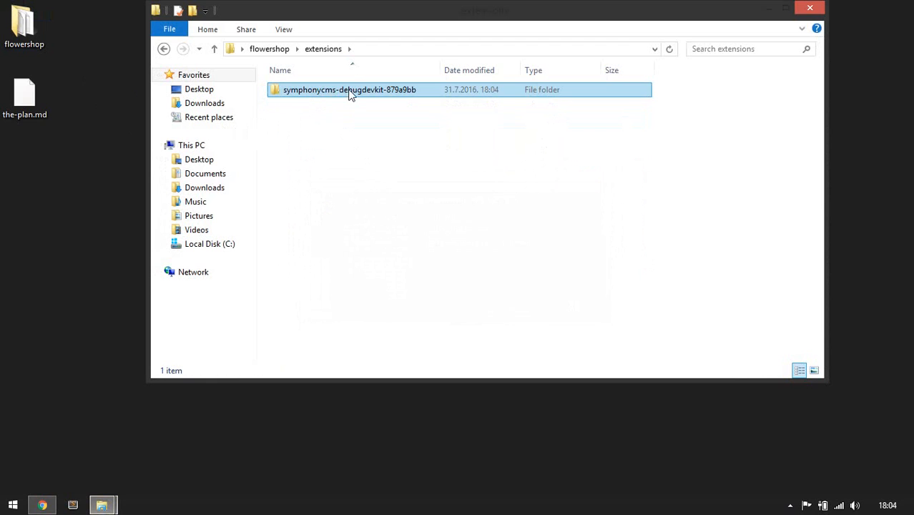
Step: Rename the symphonycms-debugdevkit-879a9bb folder as debugdevkit
{"action": "left_click", "coordinate": [350, 94]}
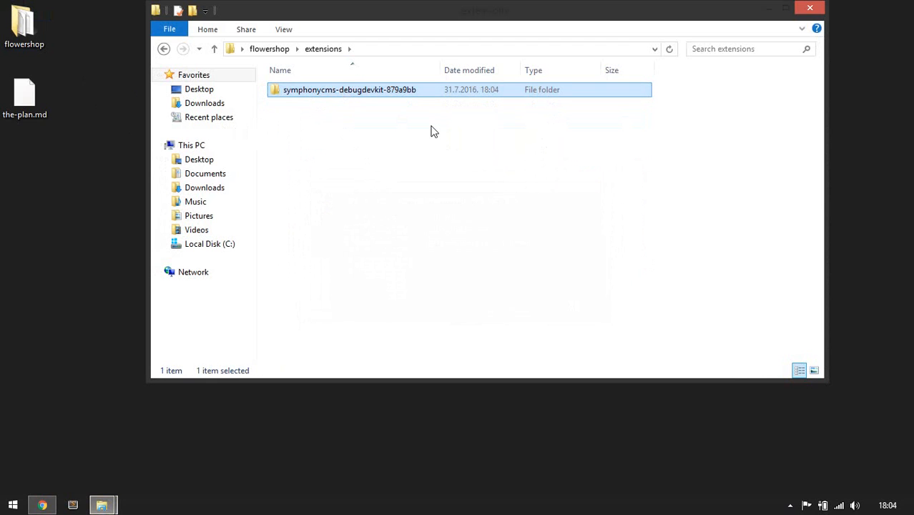
{"action": "key", "text": "F2"}
{"action": "key", "text": "End"}
{"action": "key", "text": "ctrl+shift+Left"}
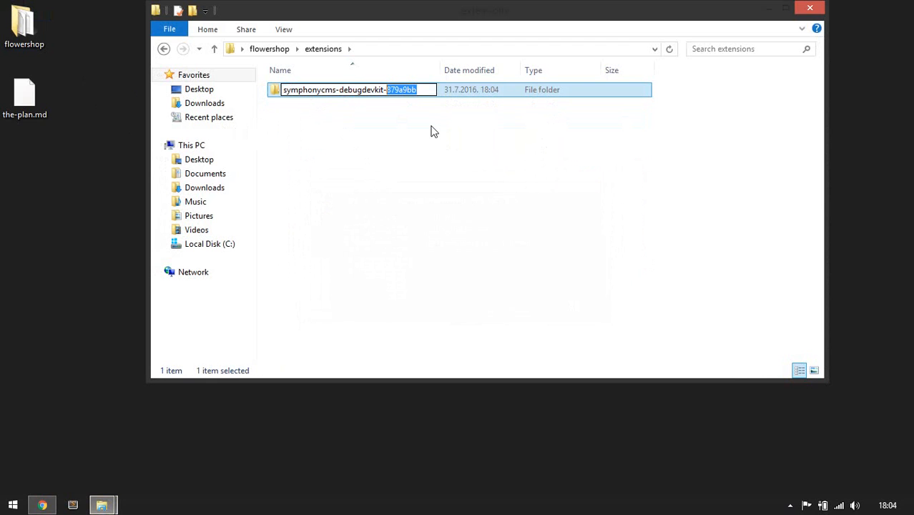
{"action": "key", "text": "BackSpace"}
{"action": "key", "text": "BackSpace"}
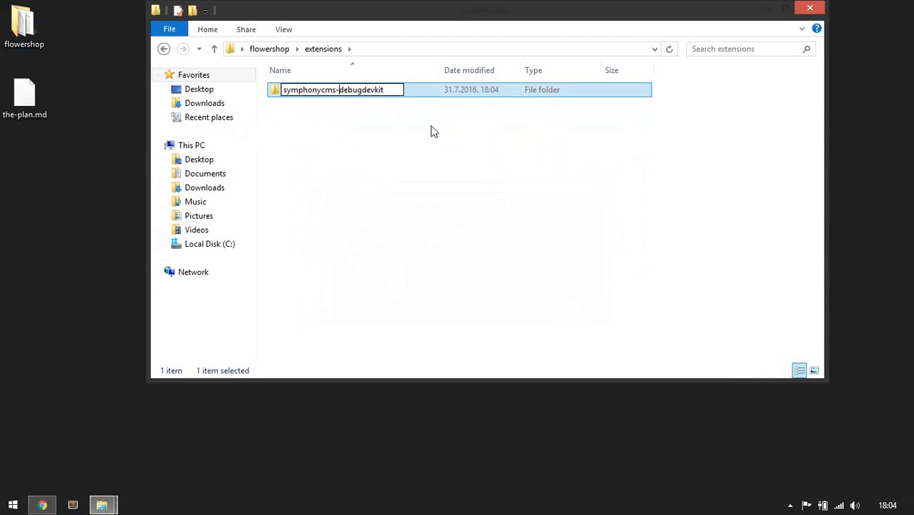
{"action": "key", "text": "Home"}
{"action": "key", "text": "ctrl+shift+Right"}
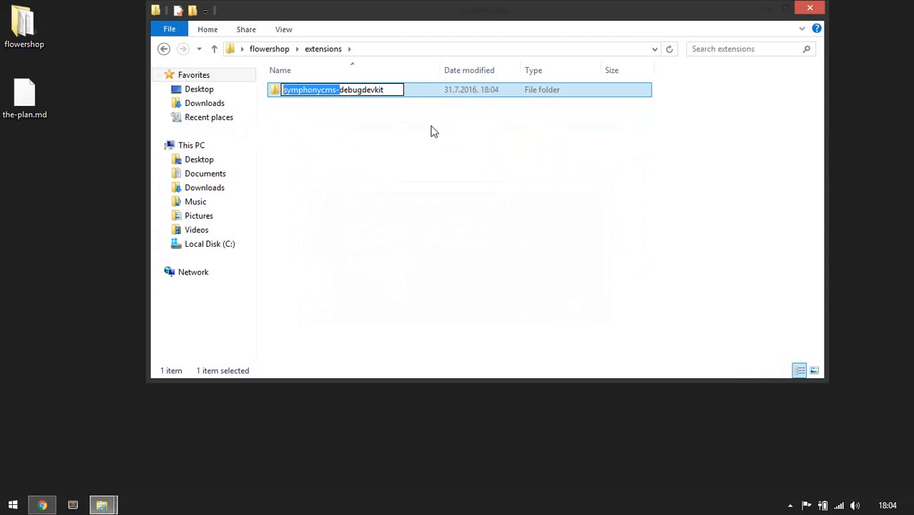
{"action": "key", "text": "BackSpace"}
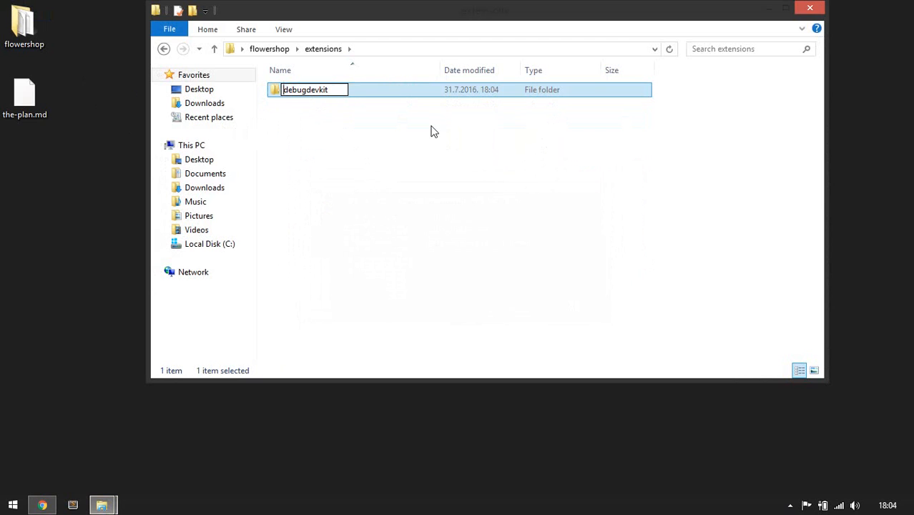
{"action": "key", "text": "Return"}
{"action": "left_click", "coordinate": [380, 152]}
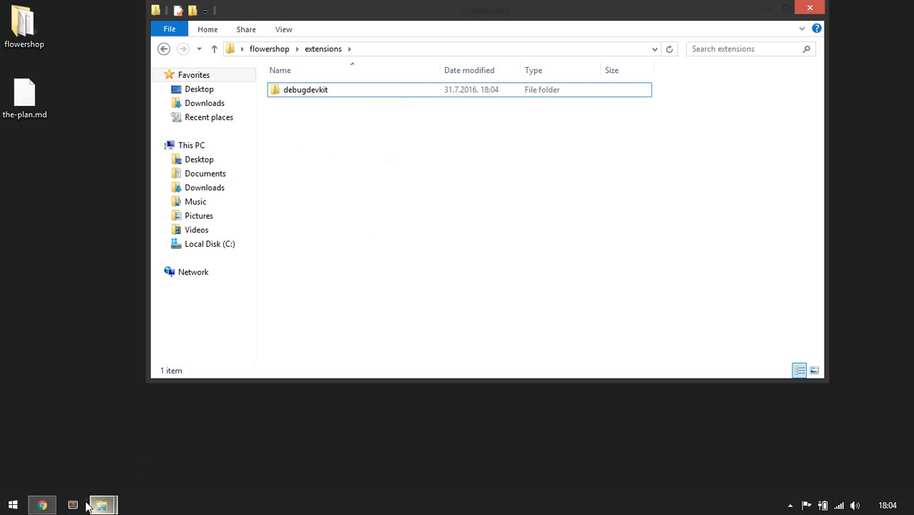
Step: Copy the Profile Devkit folder from its downloaded .zip in Chrome into the flowershop extensions folder
{"action": "left_click", "coordinate": [43, 505]}
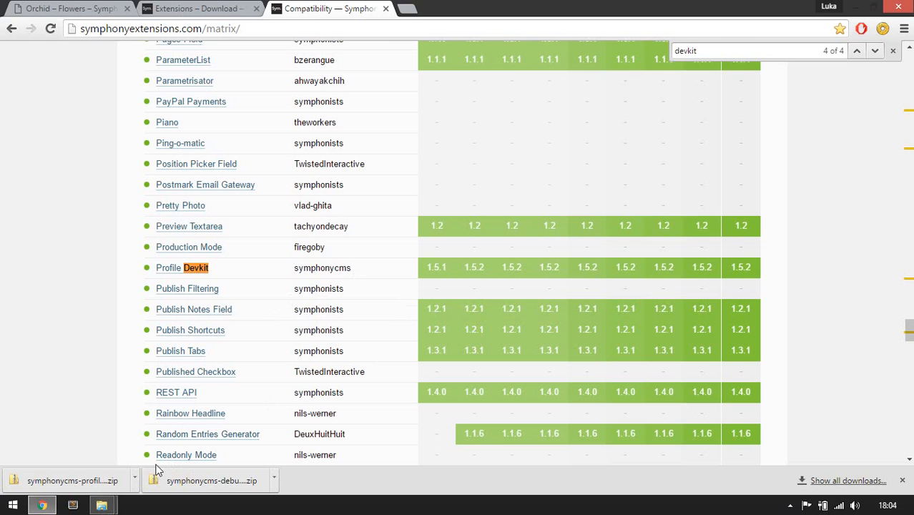
{"action": "left_click", "coordinate": [71, 480]}
{"action": "left_click", "coordinate": [371, 116]}
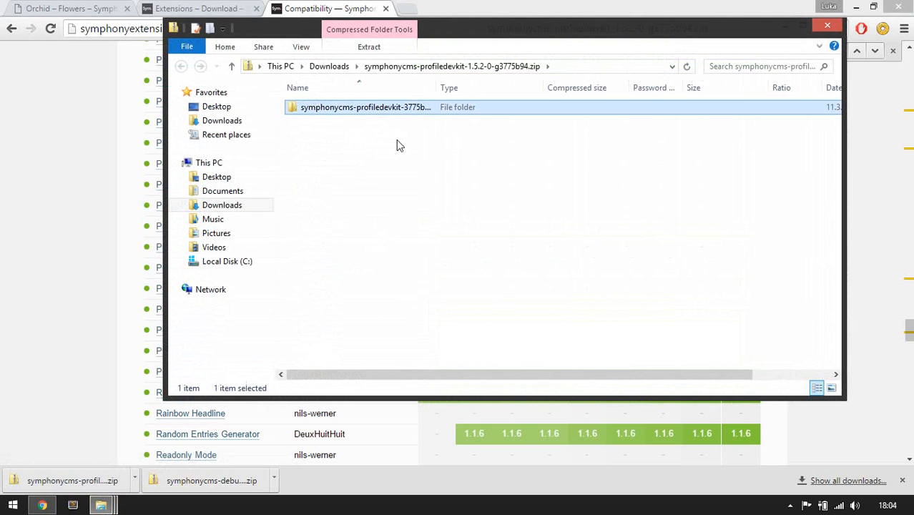
{"action": "key", "text": "alt+Tab"}
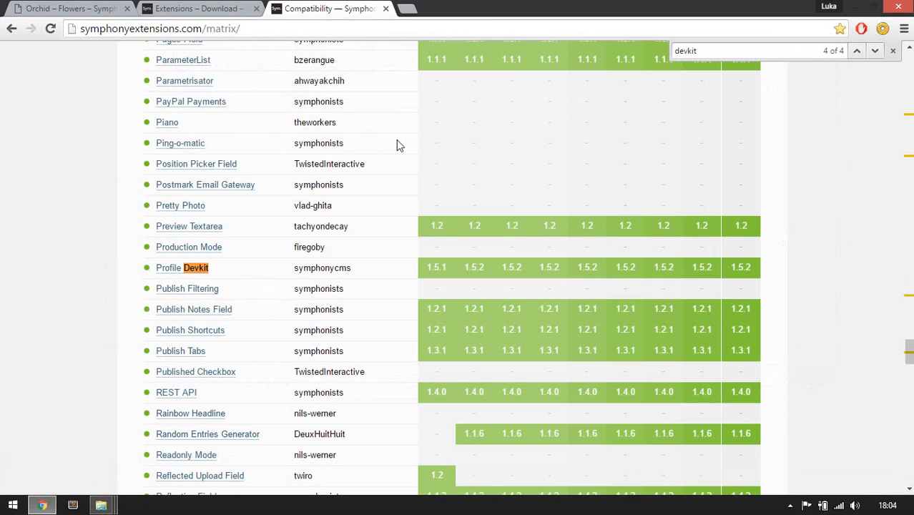
{"action": "left_click", "coordinate": [101, 505]}
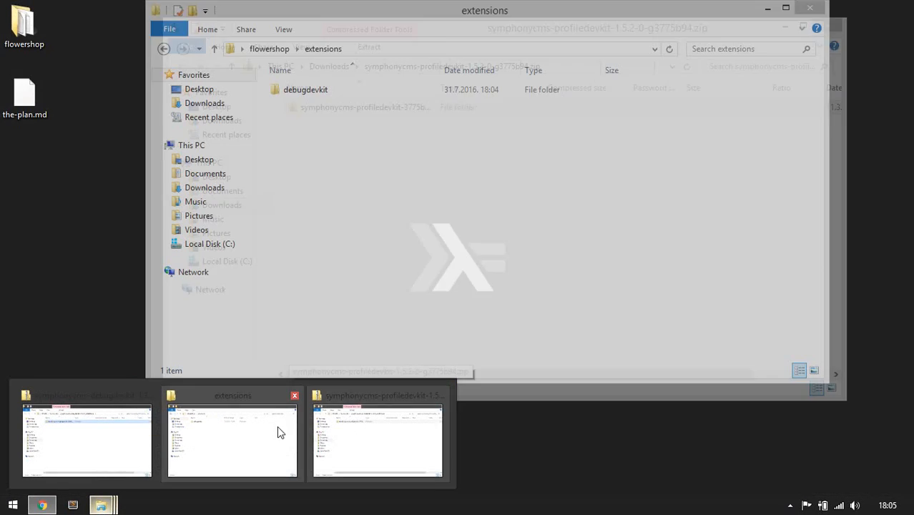
{"action": "left_click", "coordinate": [279, 429]}
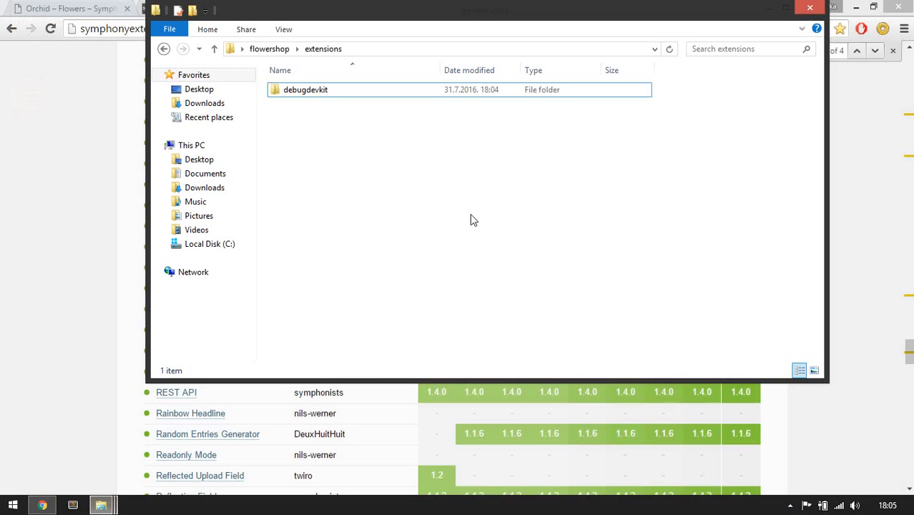
Step: Rename the symphonycms-profiledevkit-3775b94 folder as profiledevkit
{"action": "key", "text": "F2"}
{"action": "key", "text": "End"}
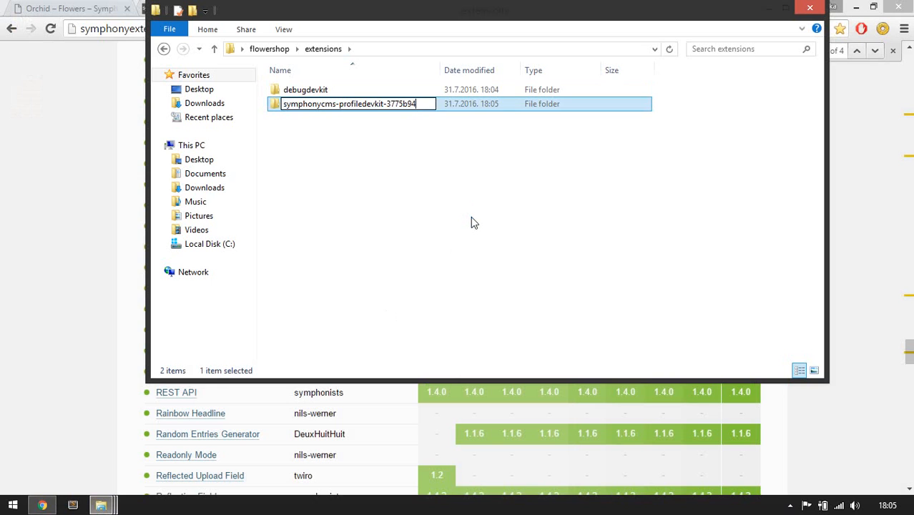
{"action": "key", "text": "BackSpace"}
{"action": "key", "text": "BackSpace"}
{"action": "key", "text": "BackSpace"}
{"action": "key", "text": "BackSpace"}
{"action": "key", "text": "BackSpace"}
{"action": "key", "text": "BackSpace"}
{"action": "key", "text": "BackSpace"}
{"action": "key", "text": "BackSpace"}
{"action": "key", "text": "Home"}
{"action": "key", "text": "ctrl+shift+Right"}
{"action": "key", "text": "Delete"}
{"action": "key", "text": "Return"}
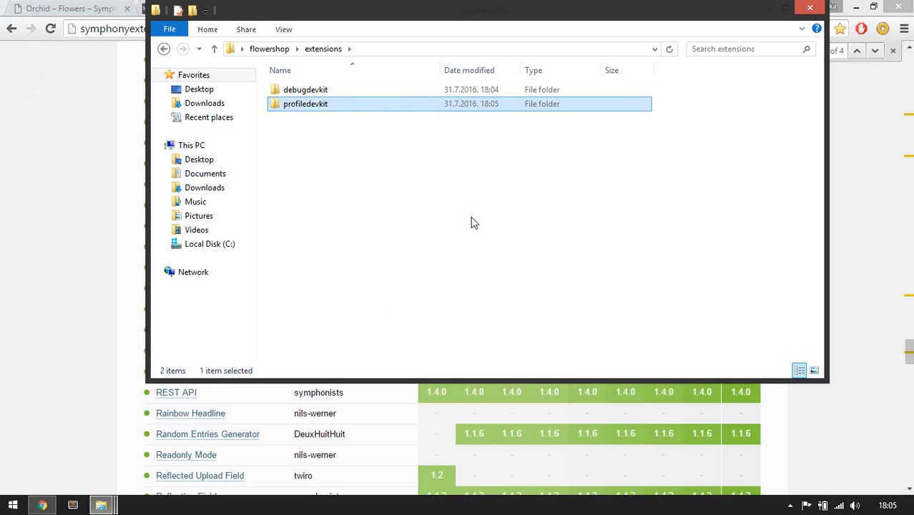
Step: Switch back to Chrome and open the system Extensions page of the FlowerShop backend
{"action": "left_click", "coordinate": [84, 106]}
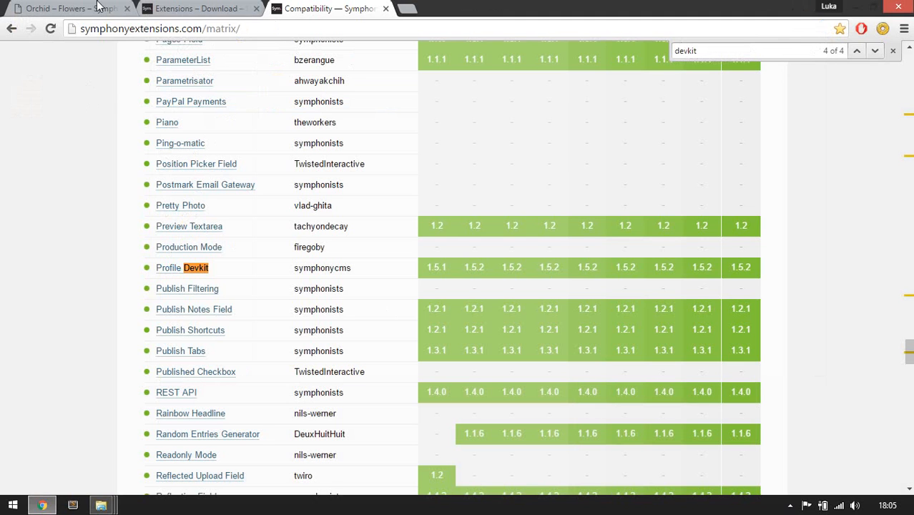
{"action": "left_click", "coordinate": [101, 10]}
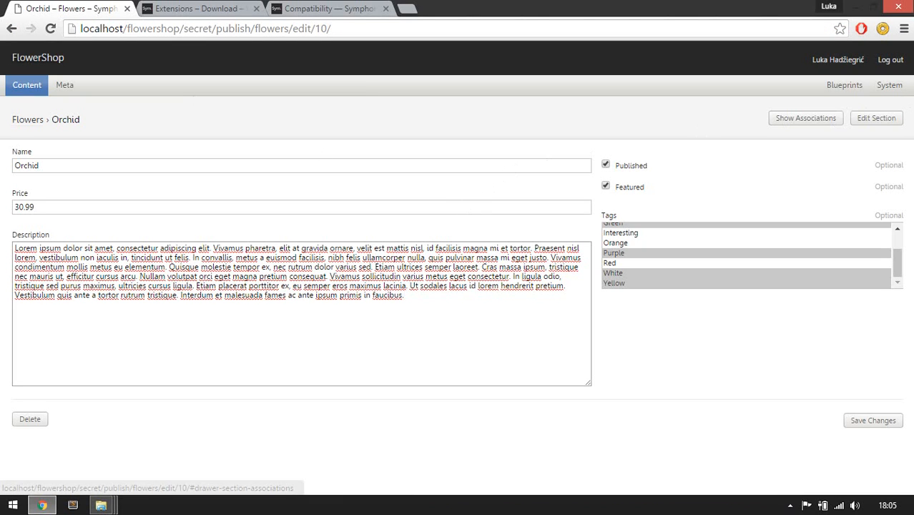
{"action": "mouse_move", "coordinate": [902, 92]}
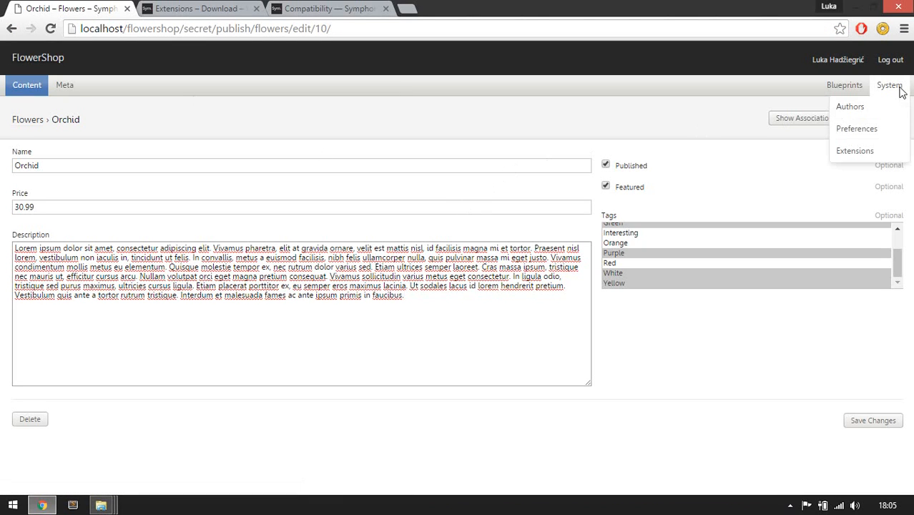
{"action": "left_click", "coordinate": [887, 150]}
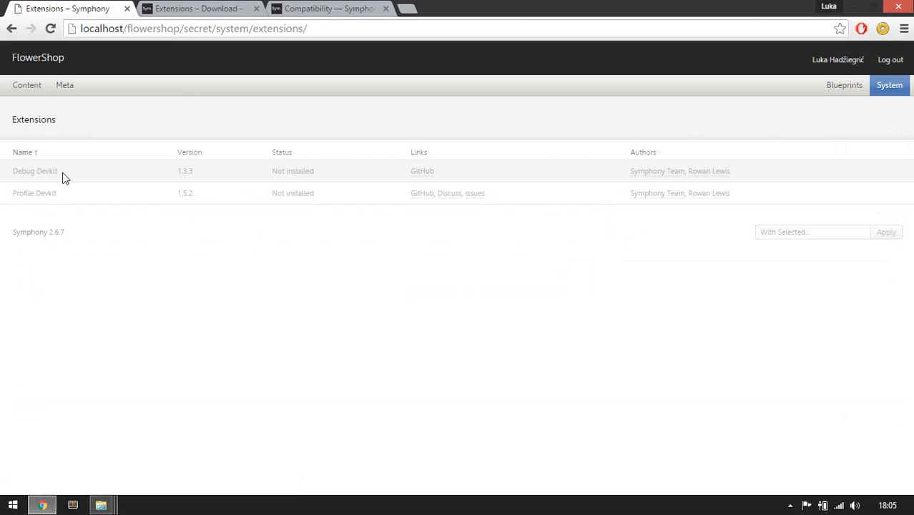
Step: Select both Debug Devkit and Profile Devkit in the extensions list and install them
{"action": "left_click", "coordinate": [226, 171]}
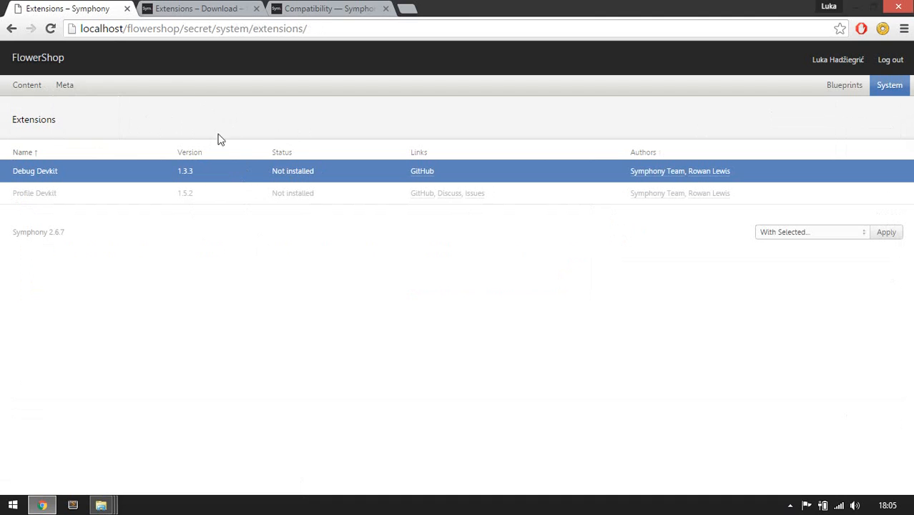
{"action": "left_click", "coordinate": [239, 202]}
{"action": "left_click", "coordinate": [224, 176]}
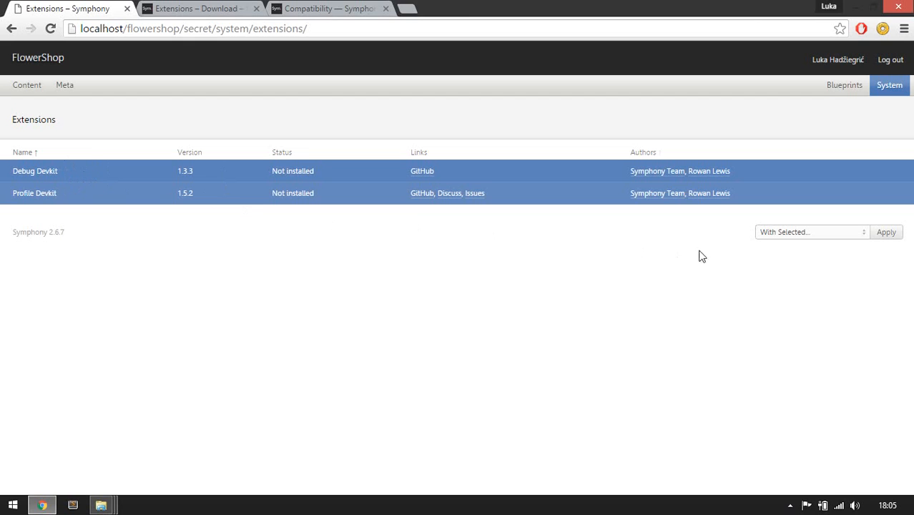
{"action": "left_click", "coordinate": [766, 235]}
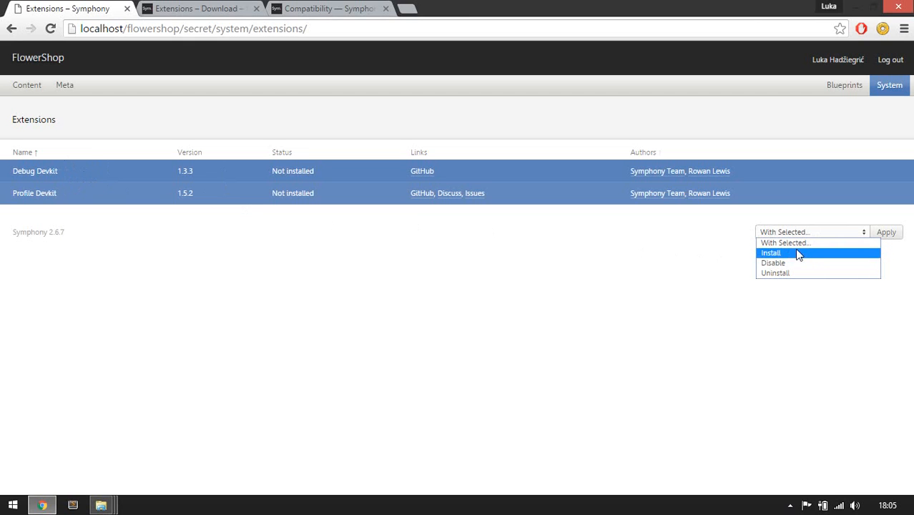
{"action": "left_click", "coordinate": [788, 257]}
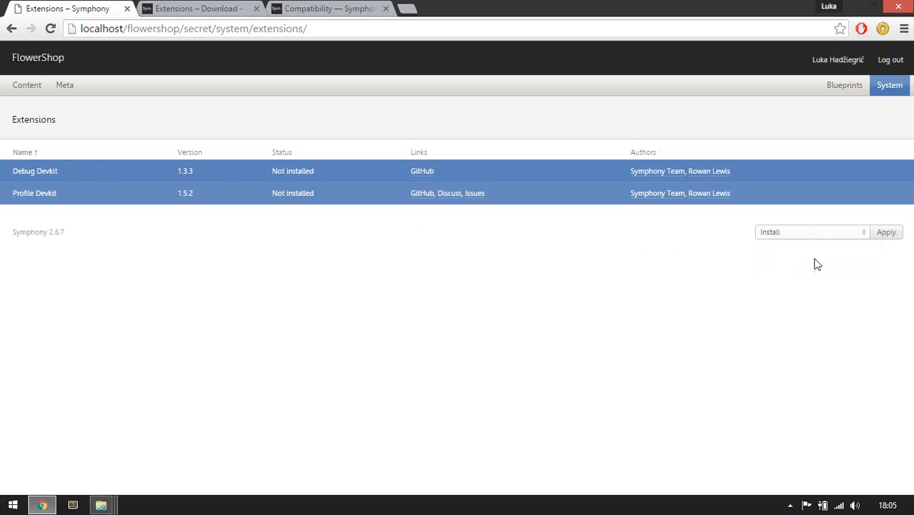
{"action": "left_click", "coordinate": [887, 239]}
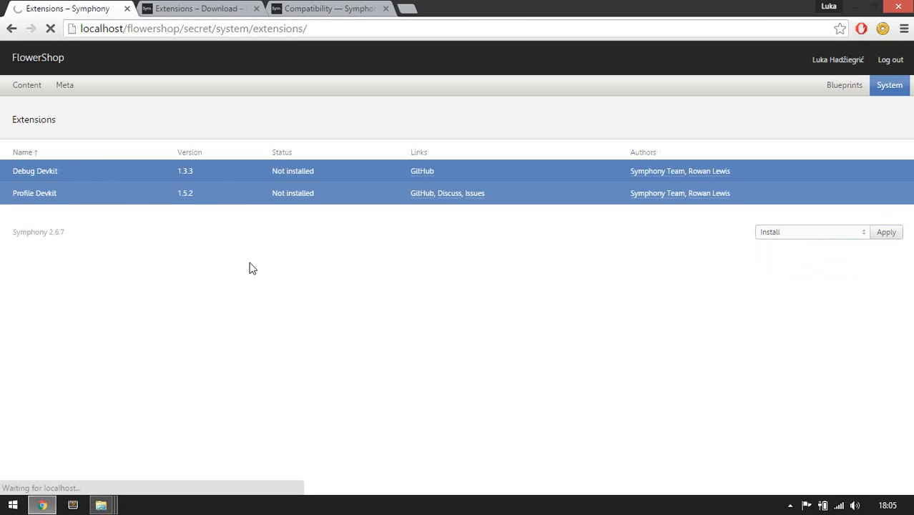
Step: Look over the Symphony extension download page and the latest and most popular extensions on the symphonyextensions.com home page
{"action": "left_click", "coordinate": [243, 9]}
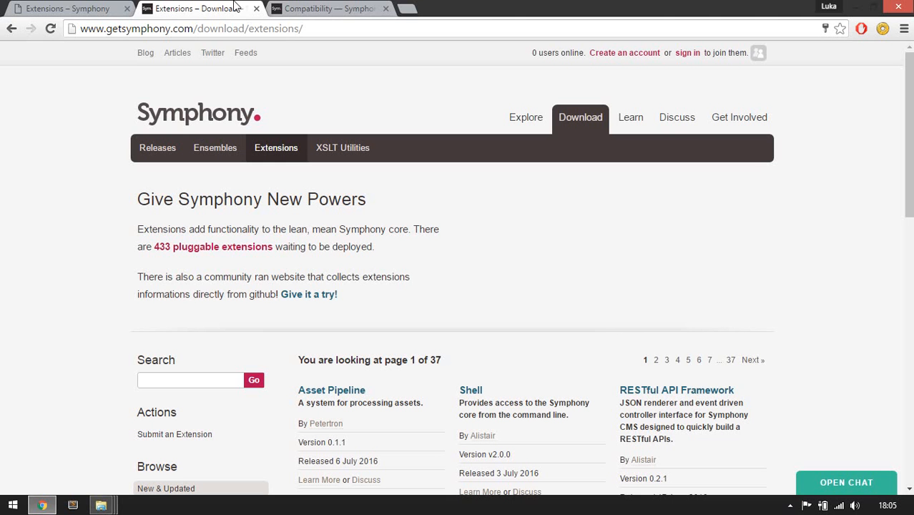
{"action": "left_click", "coordinate": [363, 10]}
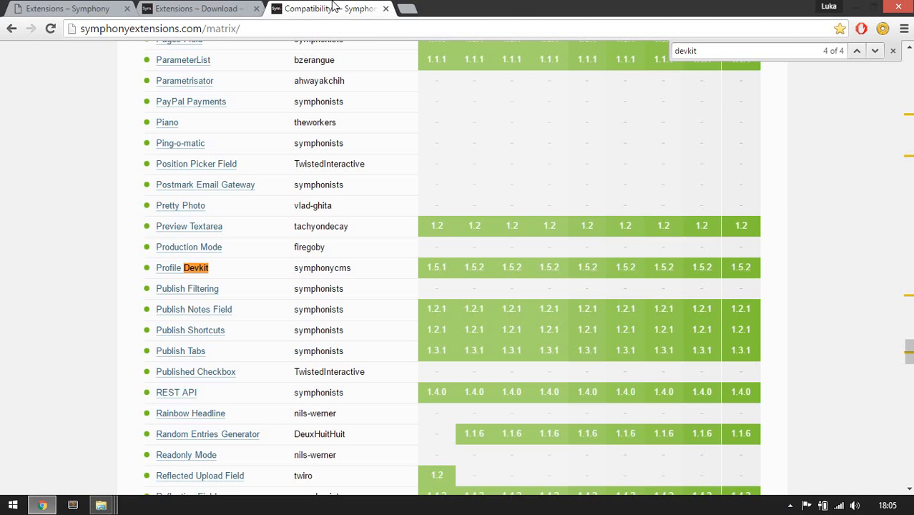
{"action": "scroll", "coordinate": [336, 200], "scroll_direction": "up", "scroll_amount": 8}
{"action": "scroll", "coordinate": [361, 220], "scroll_direction": "up", "scroll_amount": 15}
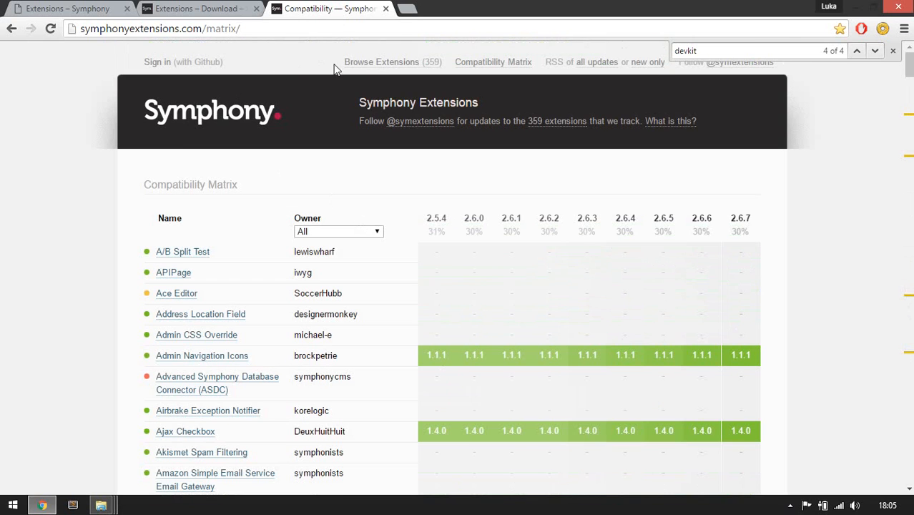
{"action": "left_click", "coordinate": [199, 114]}
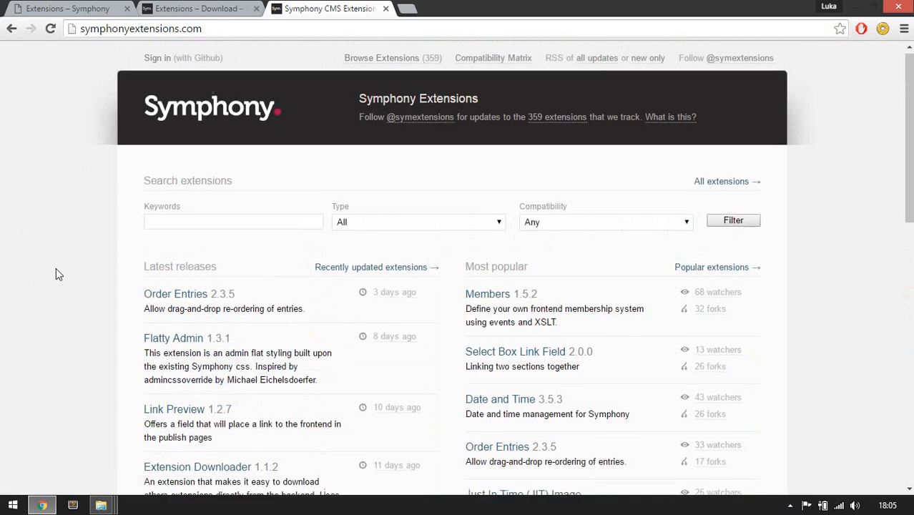
{"action": "scroll", "coordinate": [57, 274], "scroll_direction": "down", "scroll_amount": 3}
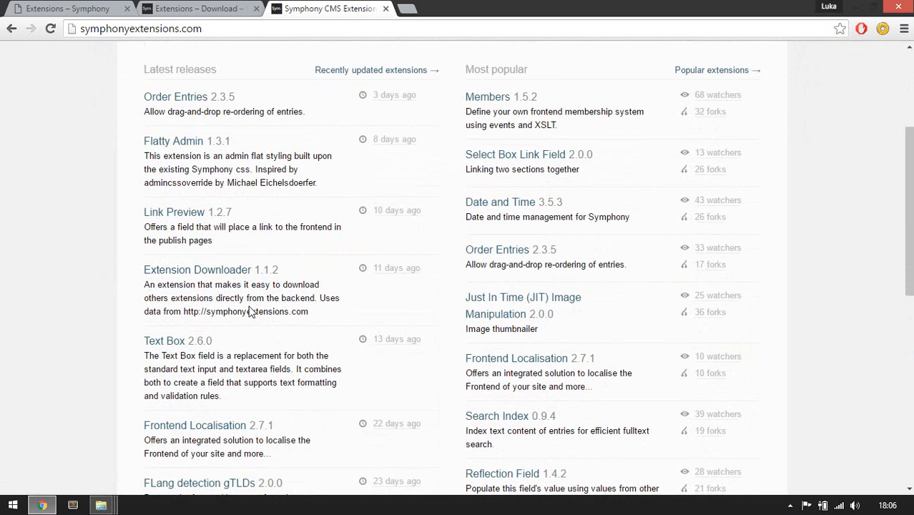
{"action": "left_click", "coordinate": [184, 8]}
Step: Install Markdown Text Formatter, Multi Upload Field and SimpleMDE Markdown Editor together from the FlowerShop backend's extensions list
{"action": "left_click", "coordinate": [35, 7]}
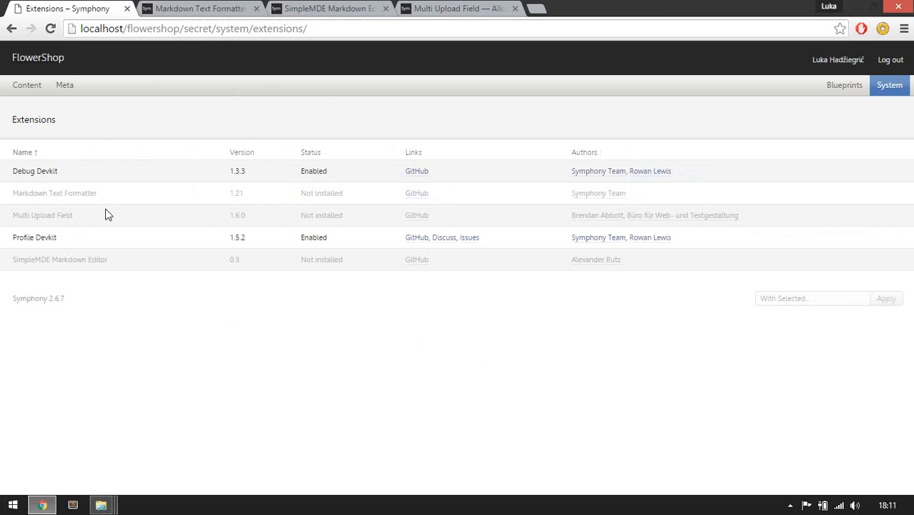
{"action": "left_click", "coordinate": [114, 199]}
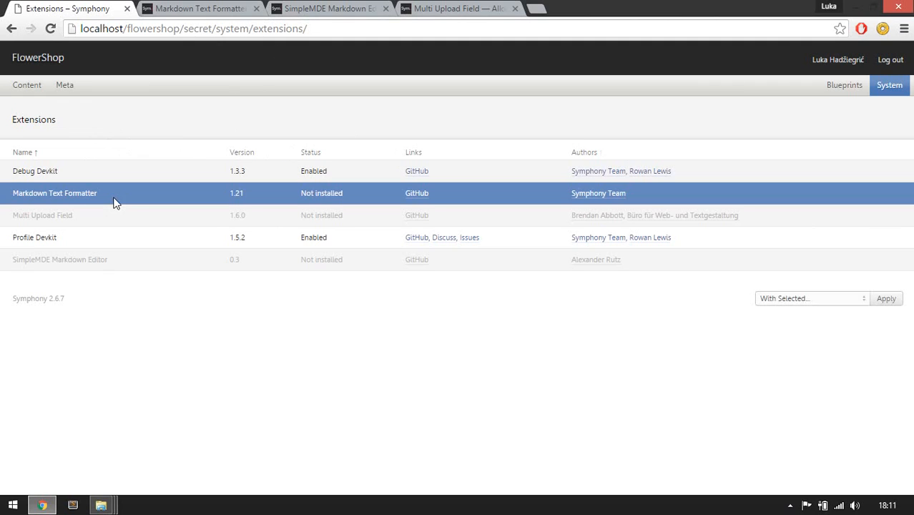
{"action": "left_click", "coordinate": [114, 215]}
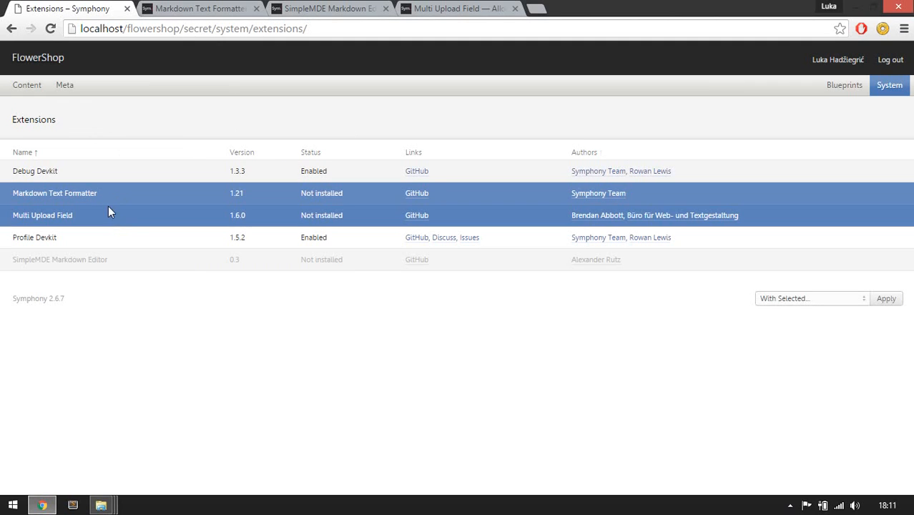
{"action": "left_click", "coordinate": [143, 263]}
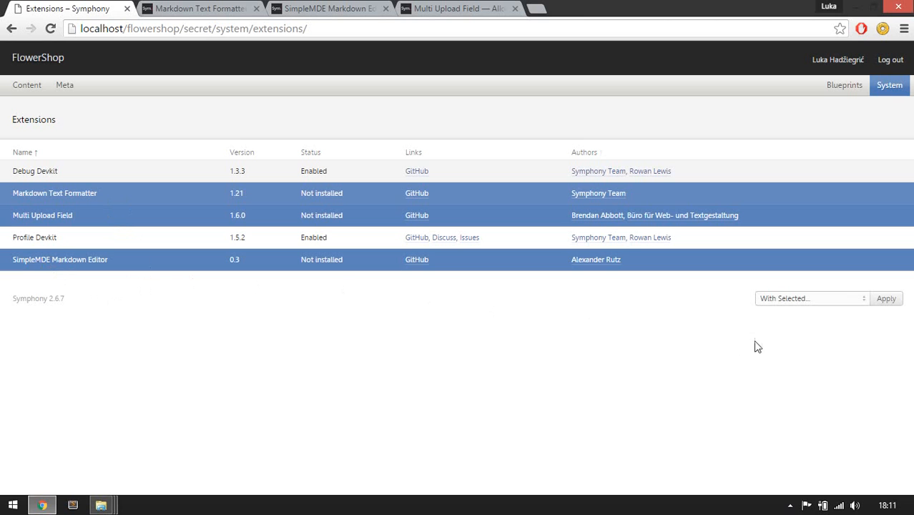
{"action": "left_click", "coordinate": [786, 300]}
{"action": "left_click", "coordinate": [786, 319]}
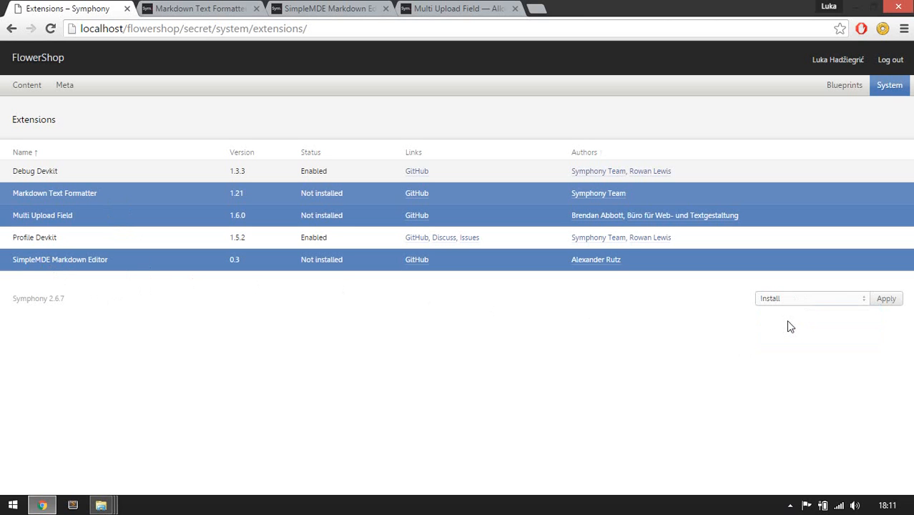
{"action": "left_click", "coordinate": [886, 300]}
Step: Review the Markdown Text Formatter page on symphonyextensions.com, including its compatibility table and readme
{"action": "left_click", "coordinate": [242, 9]}
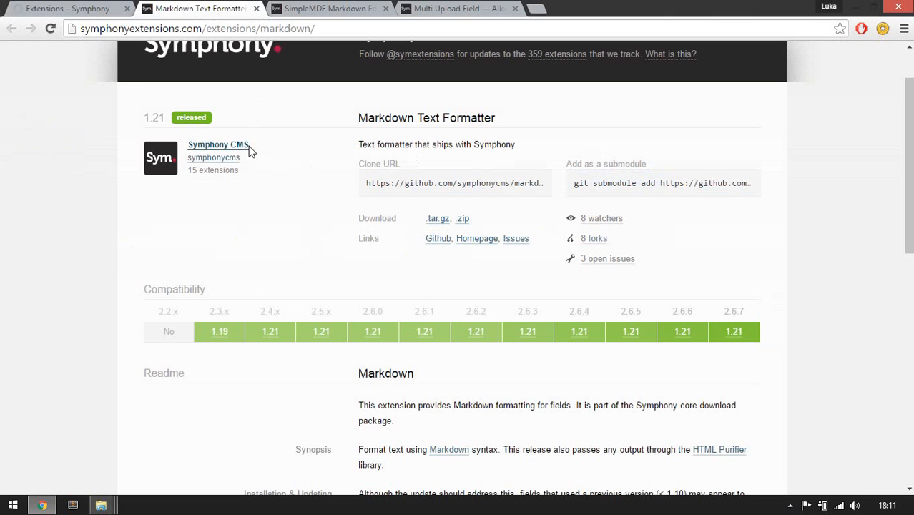
{"action": "scroll", "coordinate": [431, 172], "scroll_direction": "up", "scroll_amount": 1}
{"action": "scroll", "coordinate": [477, 201], "scroll_direction": "down", "scroll_amount": 1}
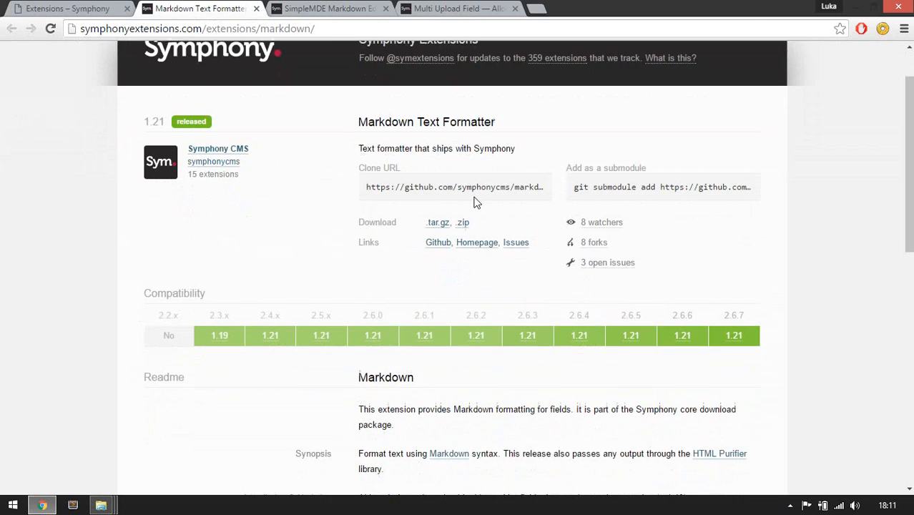
{"action": "scroll", "coordinate": [384, 206], "scroll_direction": "down", "scroll_amount": 2}
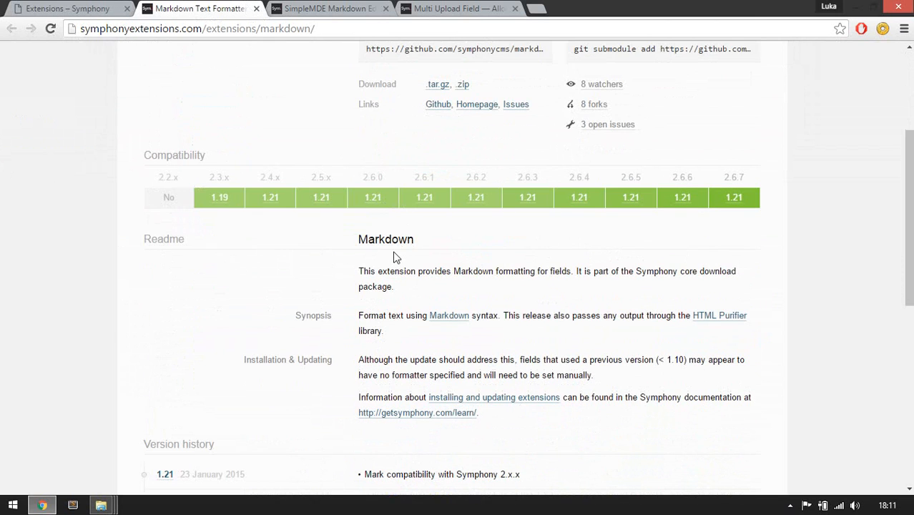
{"action": "left_click_drag", "start_coordinate": [394, 288], "coordinate": [360, 275]}
{"action": "left_click", "coordinate": [372, 288]}
Step: Examine the SimpleMDE Markdown Editor page with its enlarged preview image, and the readme on the Multi Upload Field page
{"action": "left_click", "coordinate": [296, 6]}
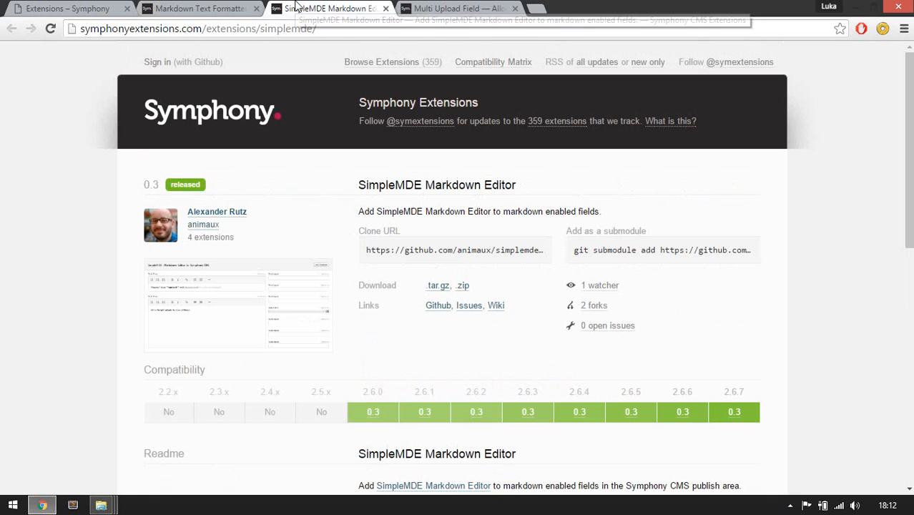
{"action": "scroll", "coordinate": [297, 188], "scroll_direction": "down", "scroll_amount": 1}
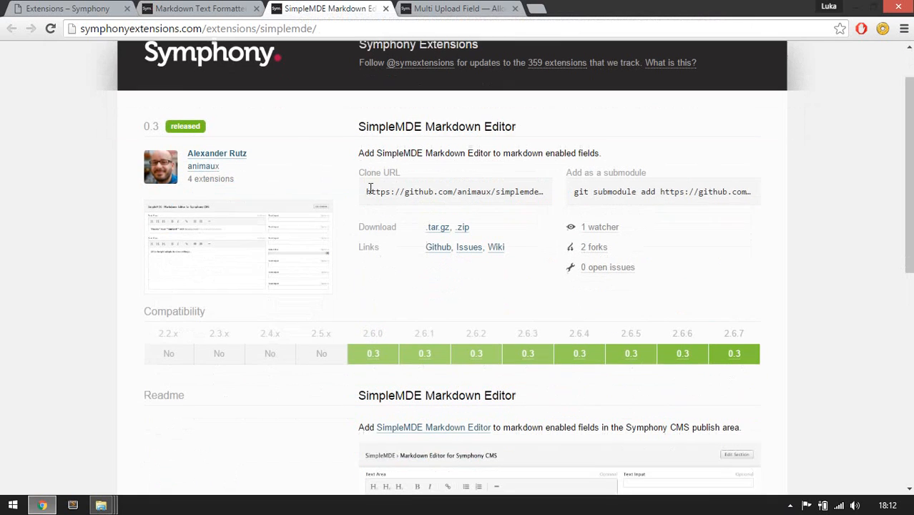
{"action": "left_click", "coordinate": [239, 220]}
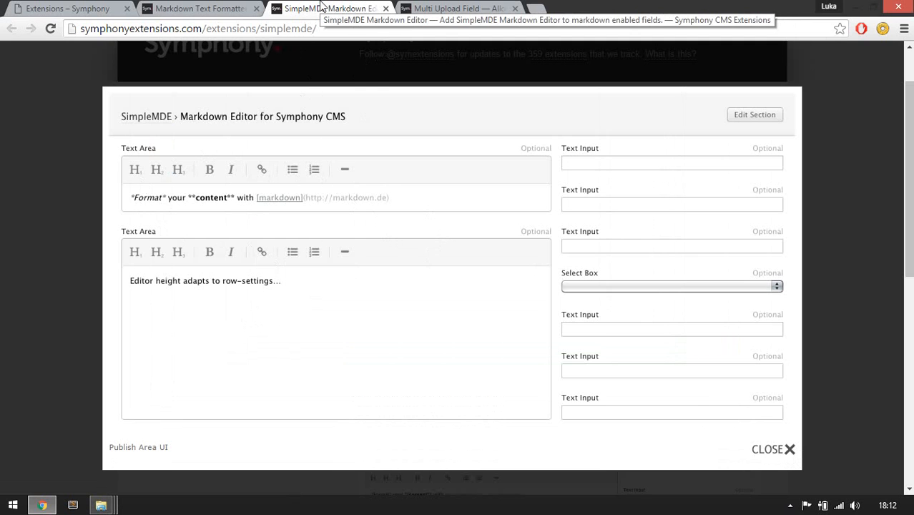
{"action": "left_click", "coordinate": [412, 8]}
{"action": "scroll", "coordinate": [351, 281], "scroll_direction": "down", "scroll_amount": 5}
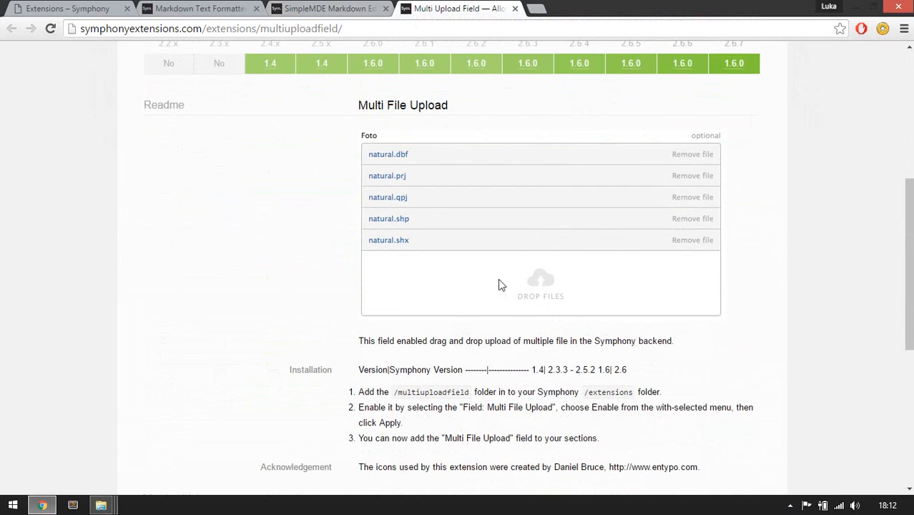
{"action": "scroll", "coordinate": [480, 229], "scroll_direction": "down", "scroll_amount": 2}
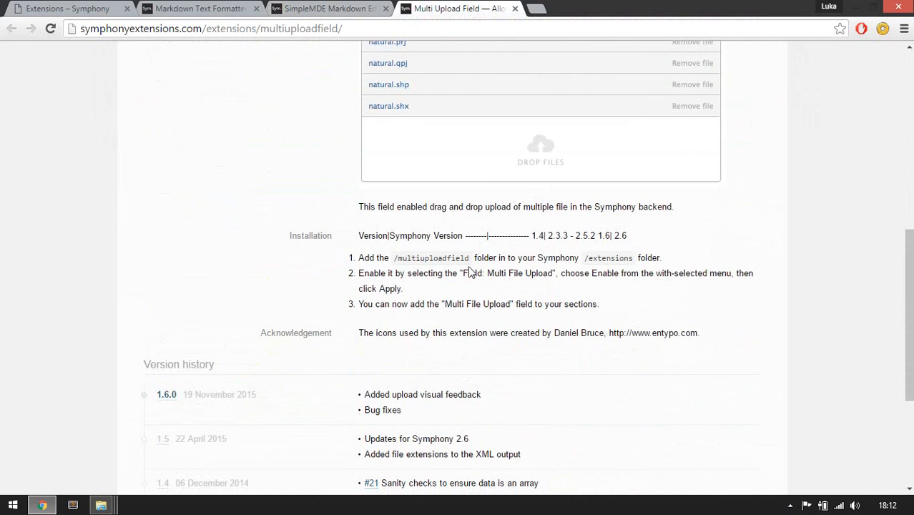
Step: Close the three symphonyextensions.com pages and bring up the content sections of the FlowerShop backend
{"action": "middle_click", "coordinate": [455, 6]}
{"action": "middle_click", "coordinate": [319, 7]}
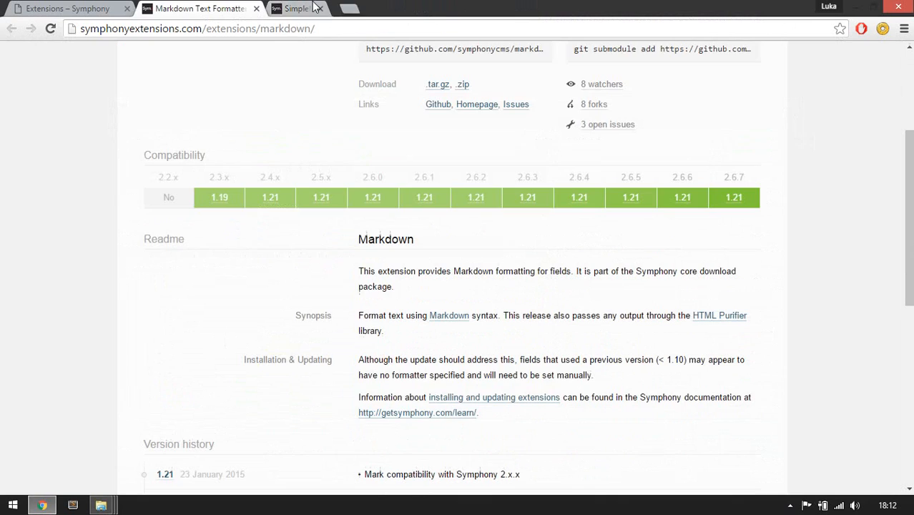
{"action": "middle_click", "coordinate": [207, 6]}
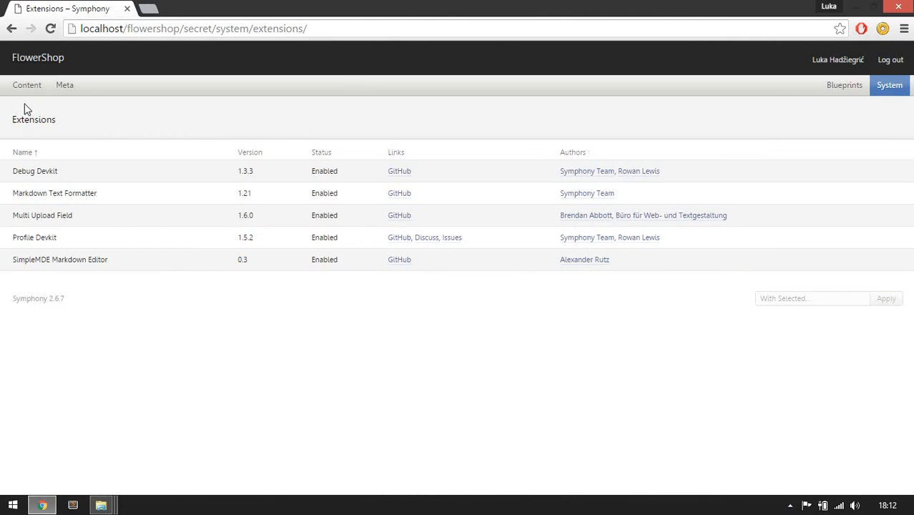
{"action": "mouse_move", "coordinate": [26, 97]}
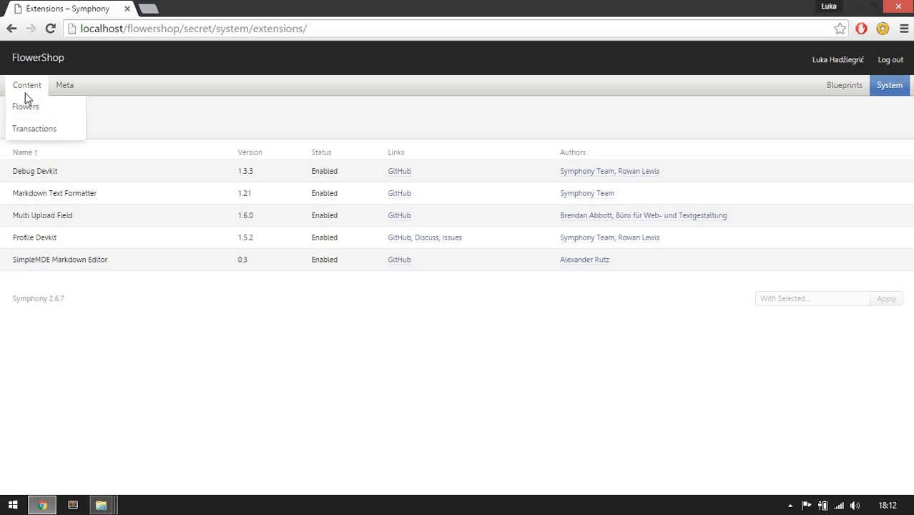